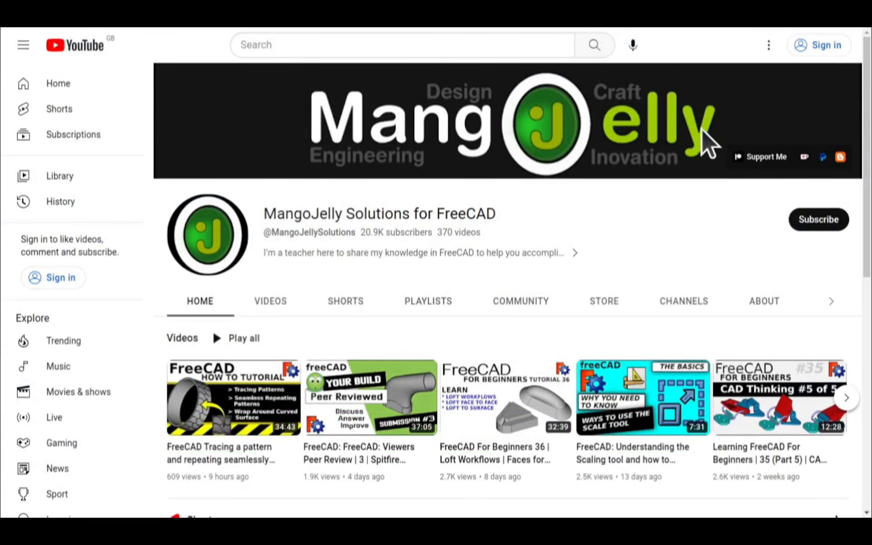
# View the MangoJelly channel's About description and highlight its donation links.
pyautogui.click(761, 301)
pyautogui.scroll(-3, 189, 402)
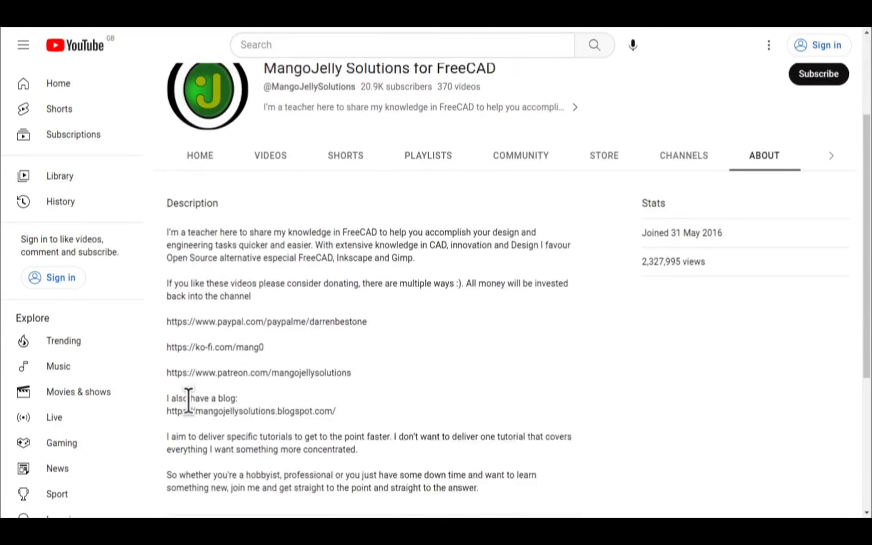
pyautogui.moveTo(359, 366); pyautogui.dragTo(173, 312)
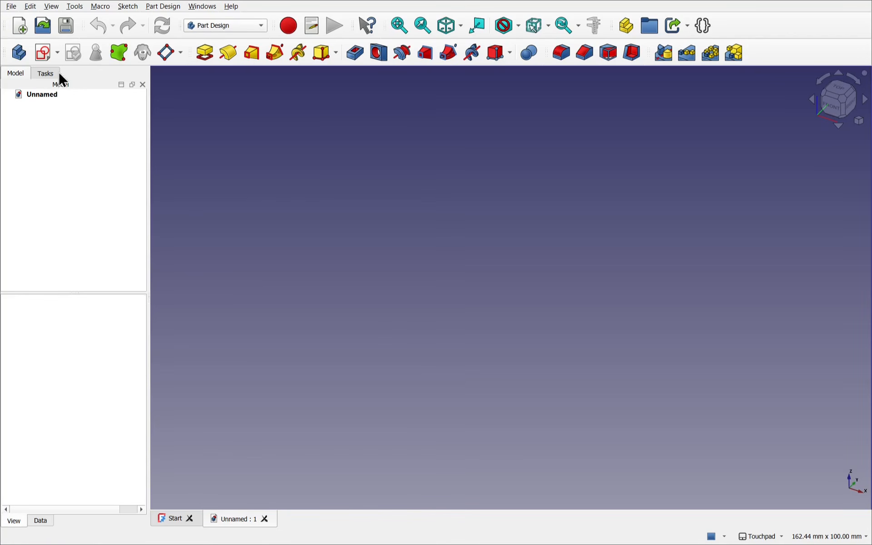
# Switch to FreeCAD, create a new body and start a sketch on its XY plane.
pyautogui.click(20, 52)
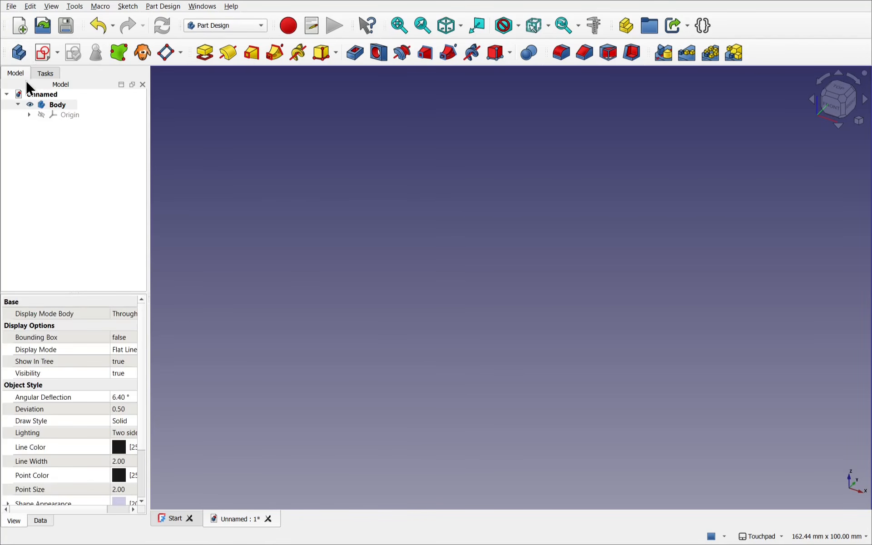
pyautogui.click(39, 56)
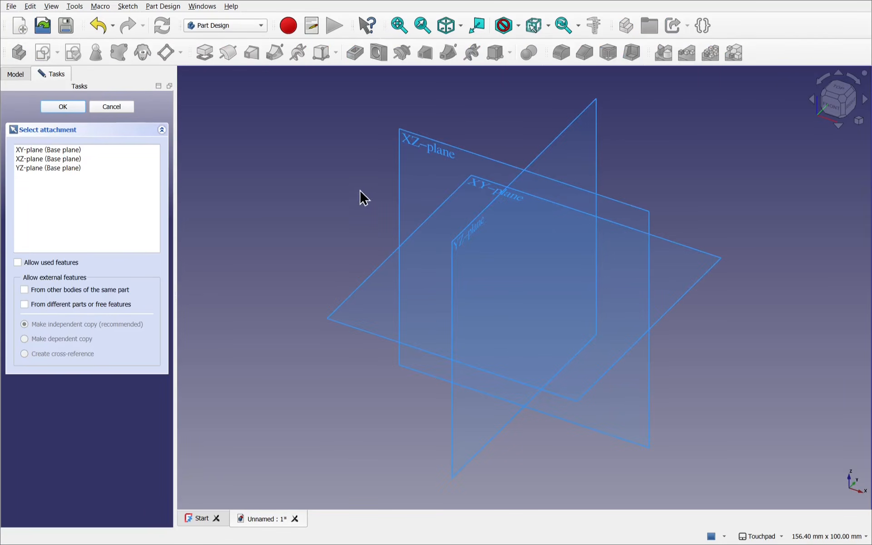
pyautogui.click(472, 189)
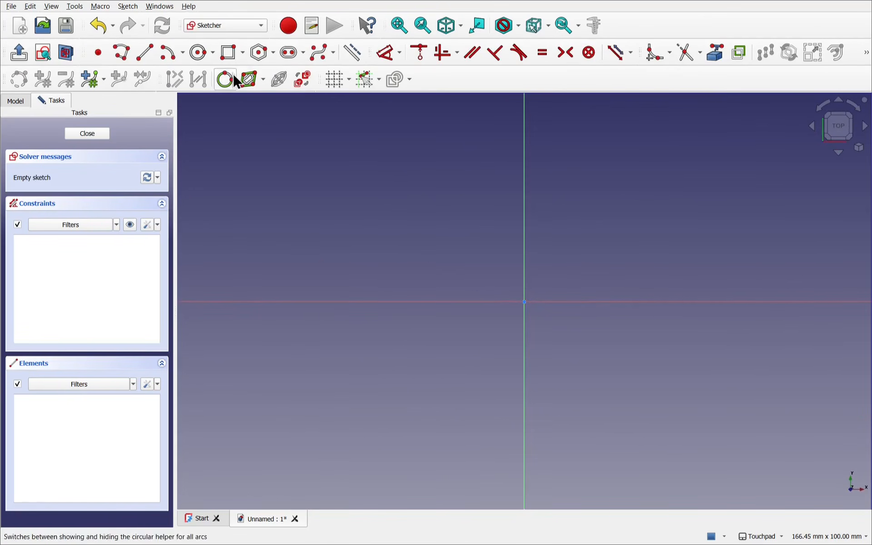
# Sketch a rectangle about 66 mm wide and 46 mm high around the origin.
pyautogui.click(229, 53)
pyautogui.click(400, 212)
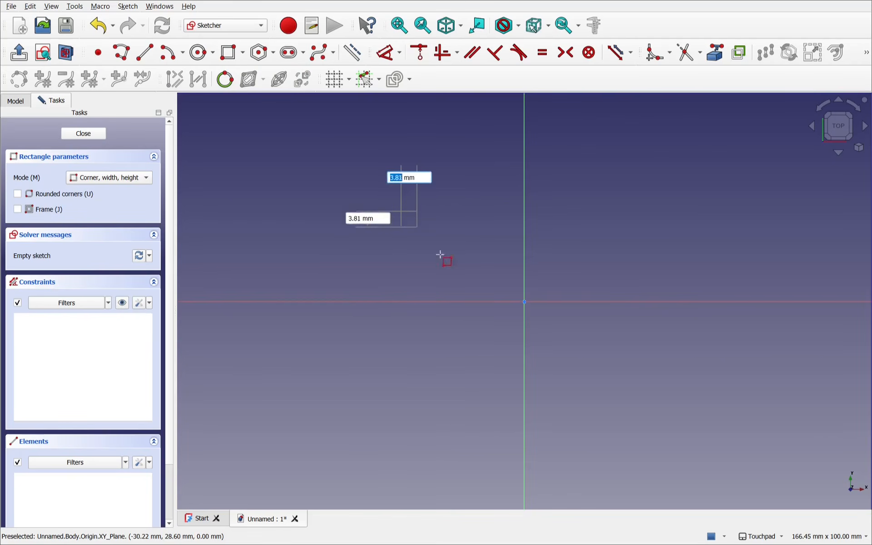
pyautogui.click(676, 402)
pyautogui.rightClick(594, 429)
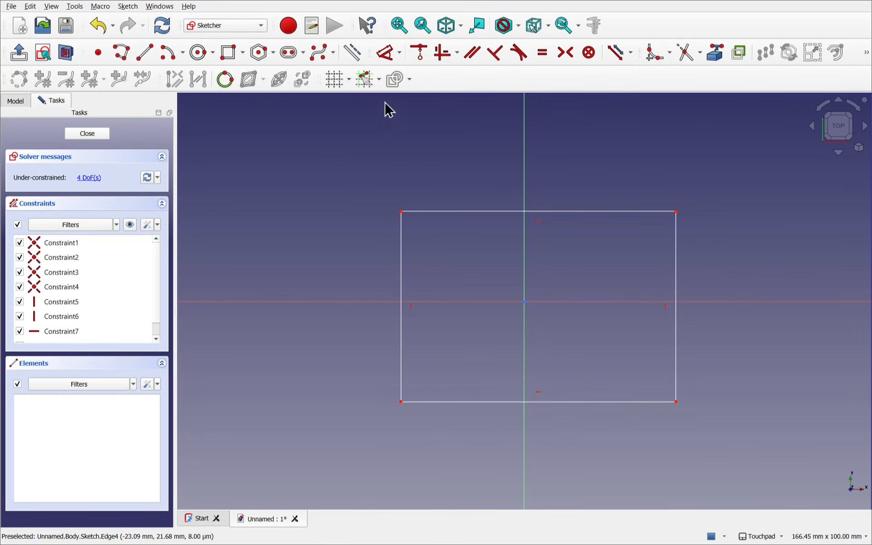
# Dimension the rectangle to 50 mm wide and 40 mm high.
pyautogui.click(384, 57)
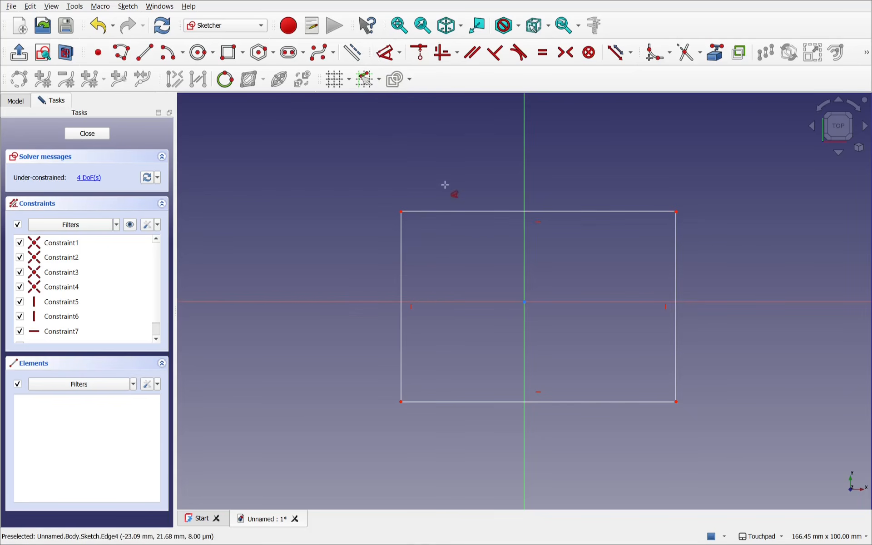
pyautogui.click(454, 211)
pyautogui.click(454, 175)
pyautogui.write('50')
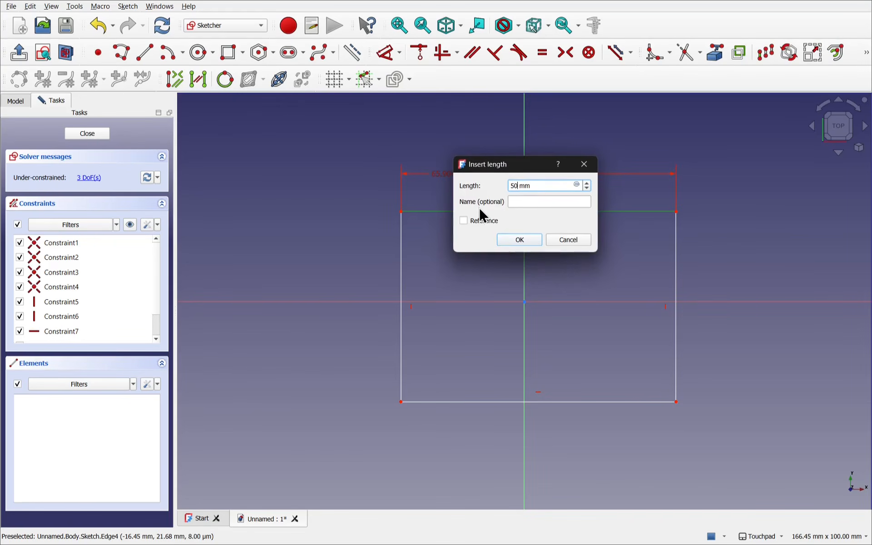
pyautogui.press('Return')
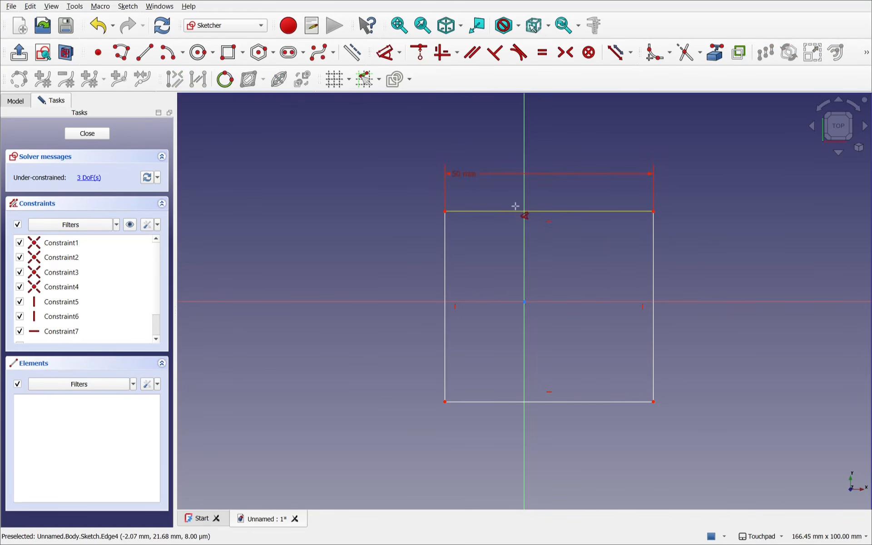
pyautogui.click(654, 282)
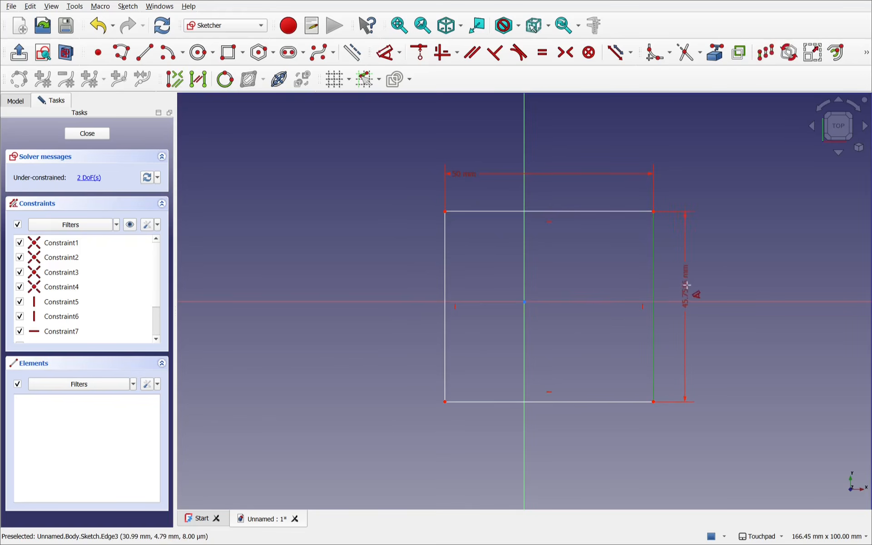
pyautogui.click(696, 295)
pyautogui.write('40')
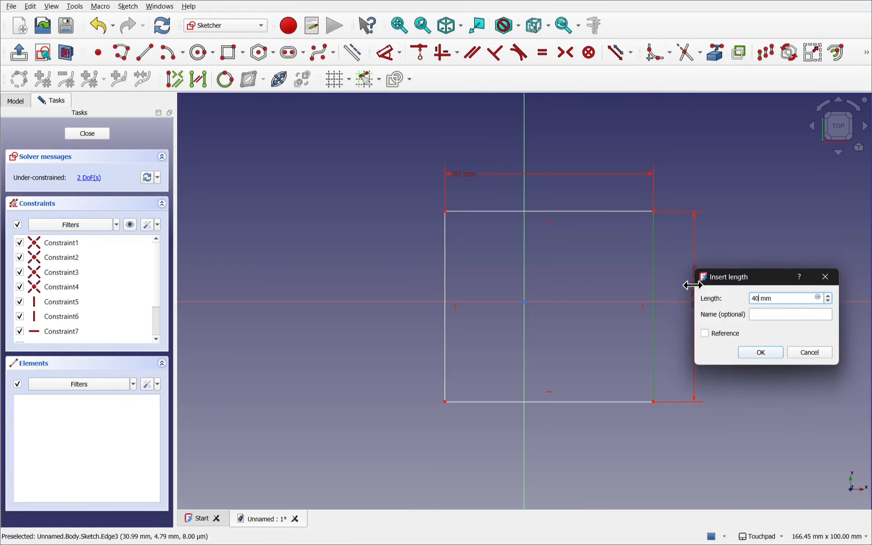
pyautogui.press('Return')
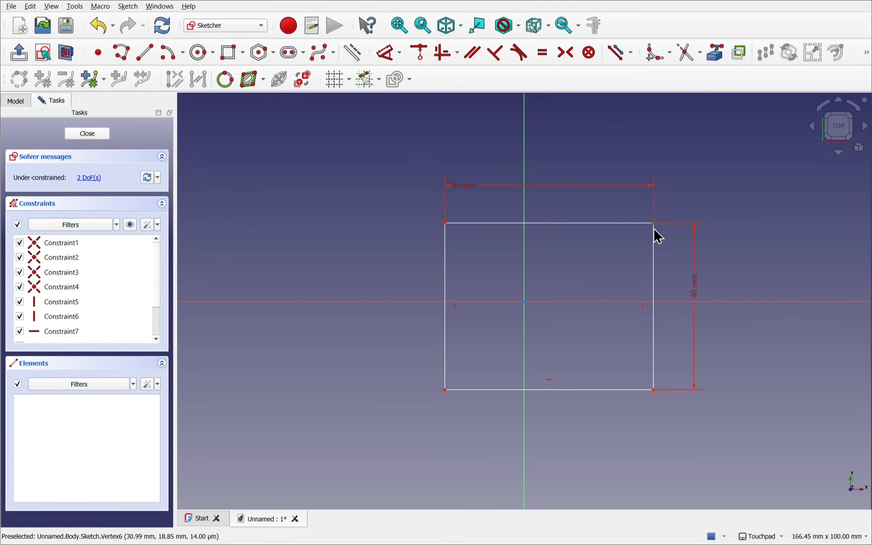
# Constrain two opposite corners of the rectangle symmetric about the origin and close the sketch.
pyautogui.click(445, 390)
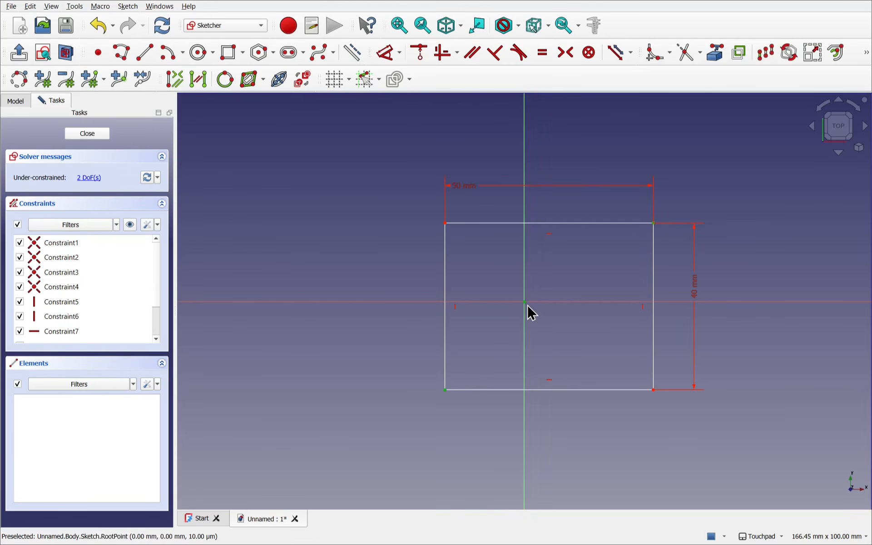
pyautogui.click(567, 53)
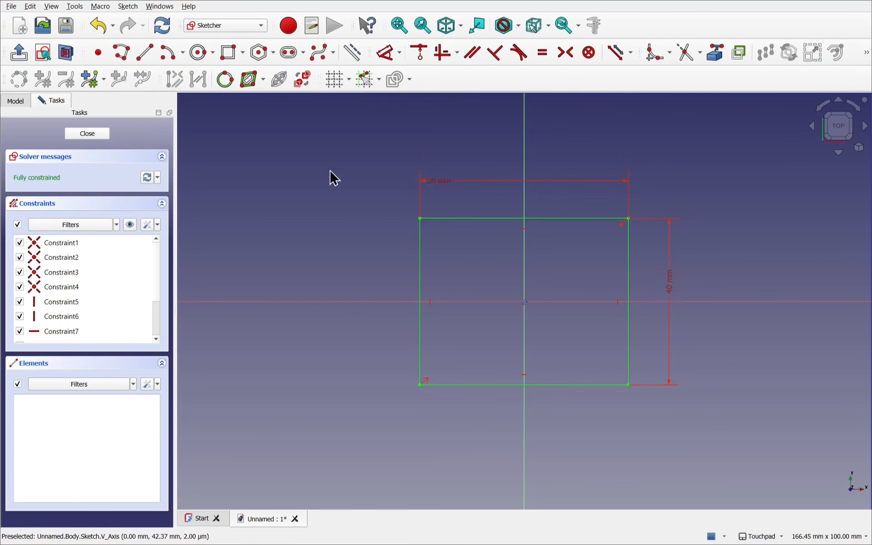
pyautogui.click(92, 134)
# Pad the rectangle sketch to a length of 40 mm.
pyautogui.click(64, 126)
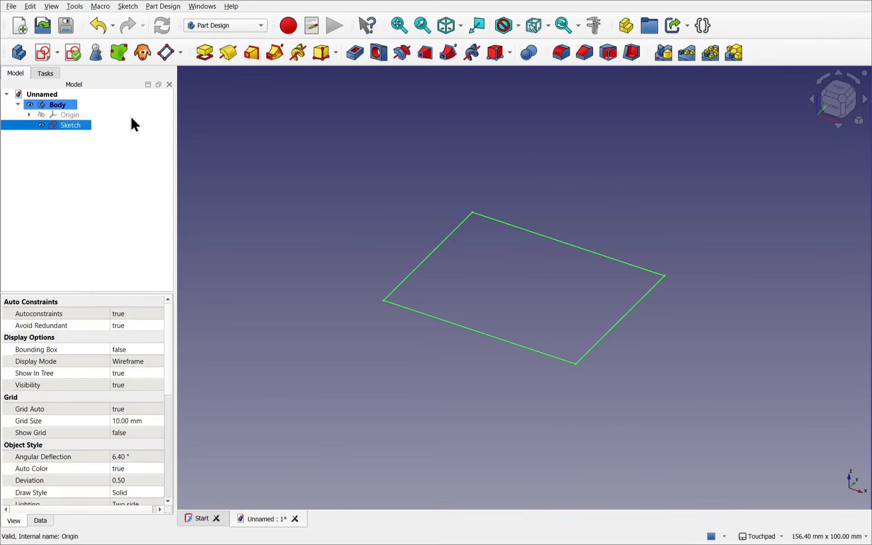
pyautogui.click(204, 54)
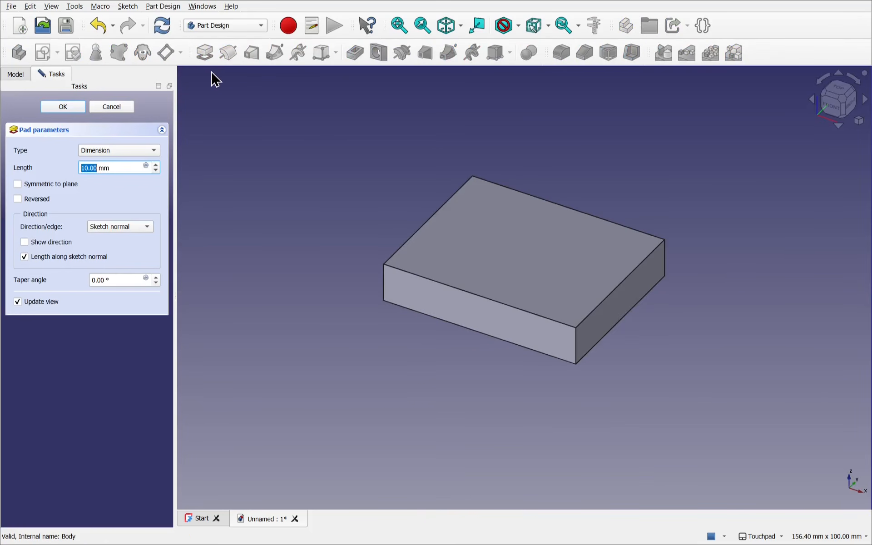
pyautogui.write('40')
pyautogui.press('Return')
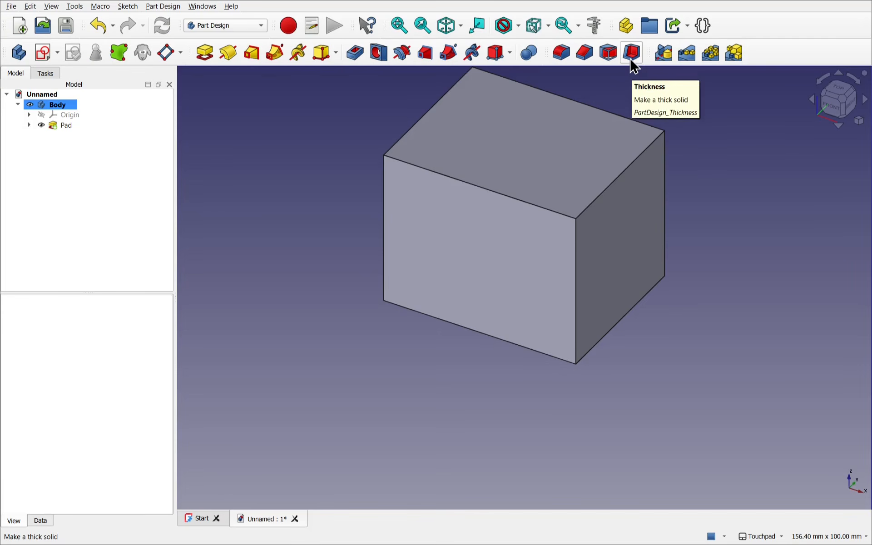
# Preview a Thickness feature on the block with its top face as the opening, and discard it.
pyautogui.click(165, 8)
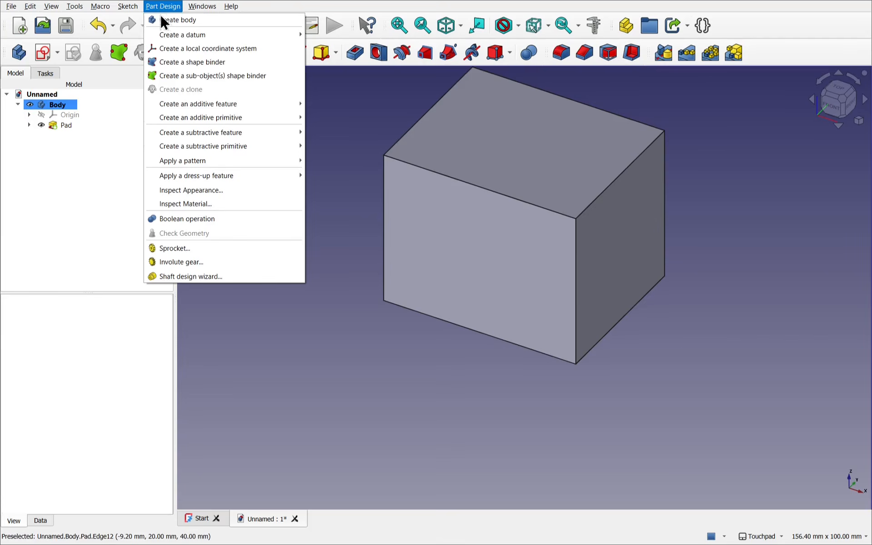
pyautogui.moveTo(209, 177)
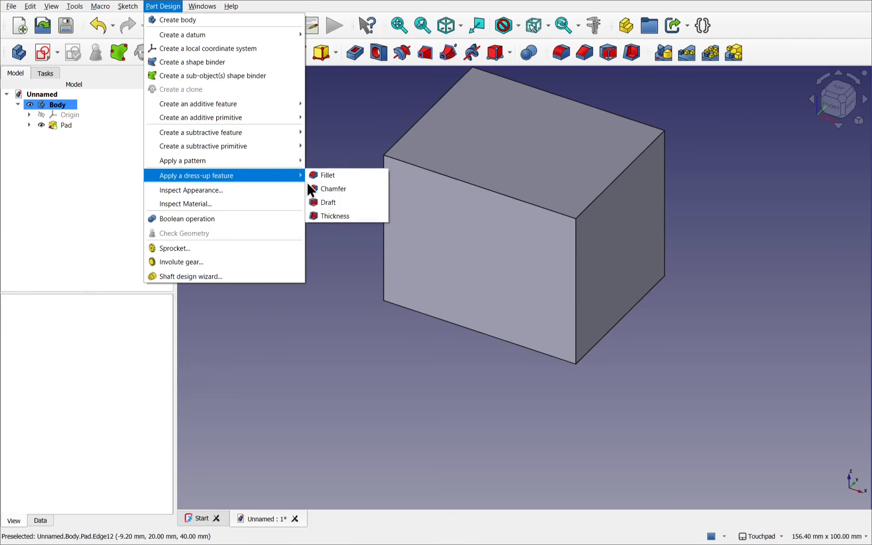
pyautogui.click(341, 217)
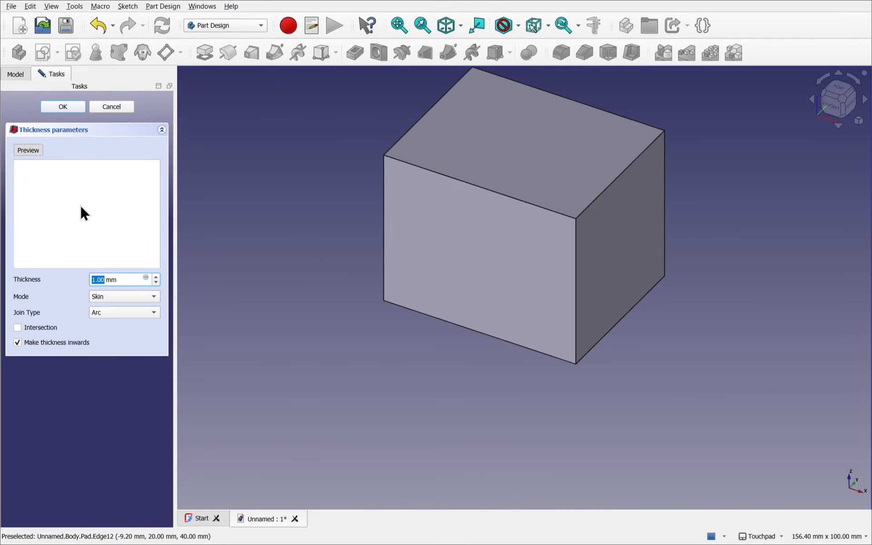
pyautogui.click(32, 150)
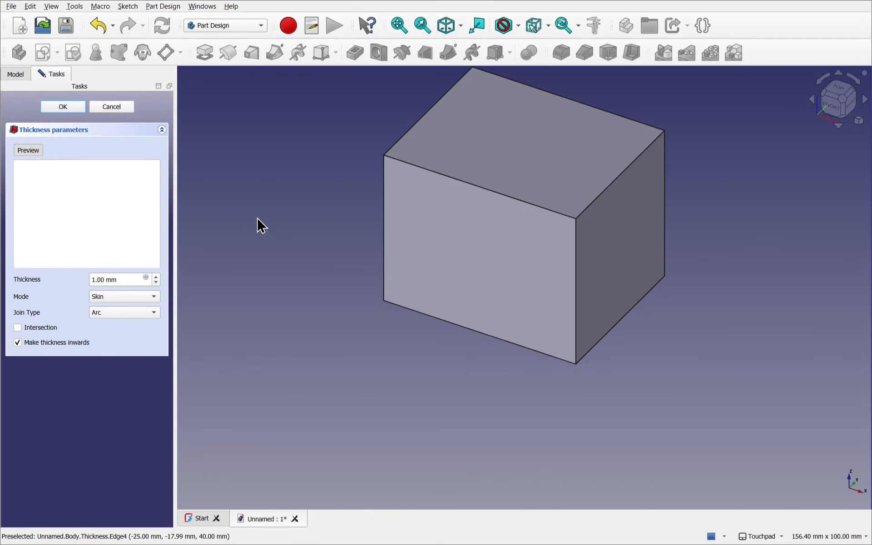
pyautogui.click(483, 146)
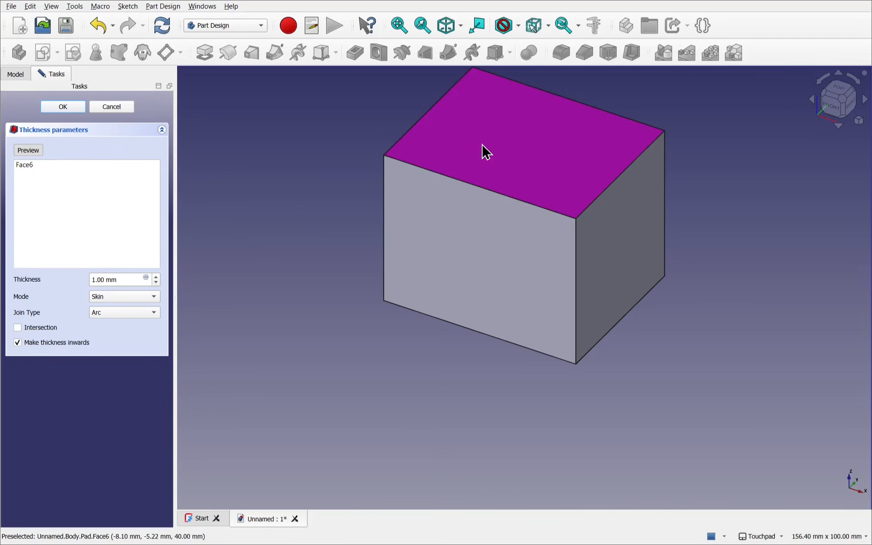
pyautogui.click(36, 151)
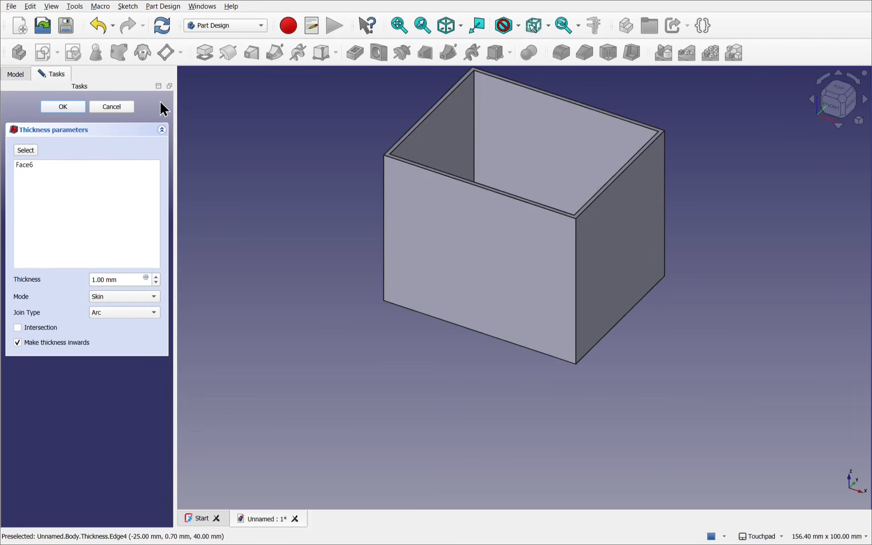
pyautogui.click(119, 108)
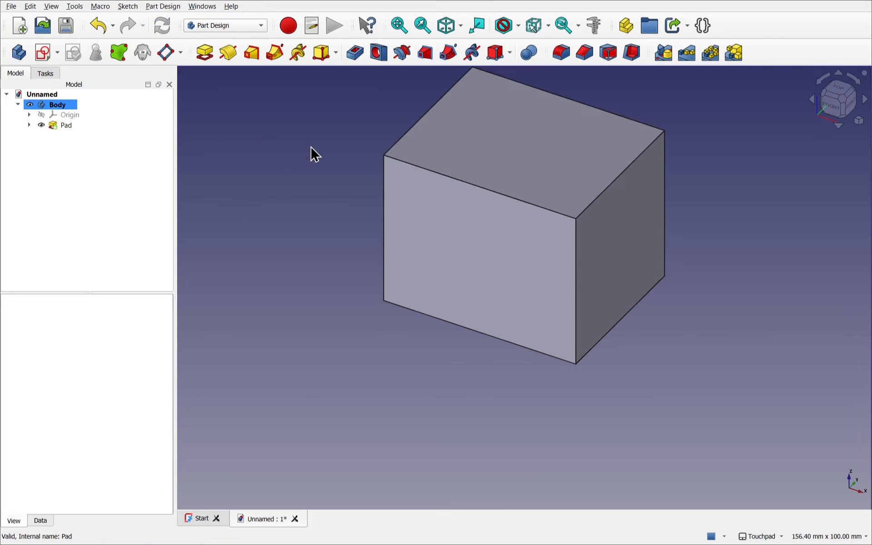
# Start a Thickness feature on the block using its top face as the open face.
pyautogui.keyDown('shift'); pyautogui.moveTo(311, 151); pyautogui.dragTo(312, 230, button='middle'); pyautogui.keyUp('shift')
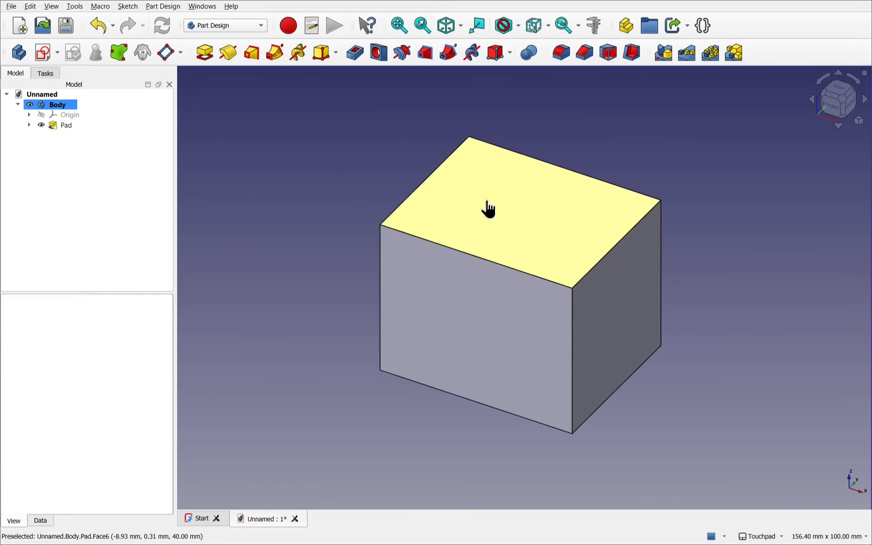
pyautogui.click(490, 208)
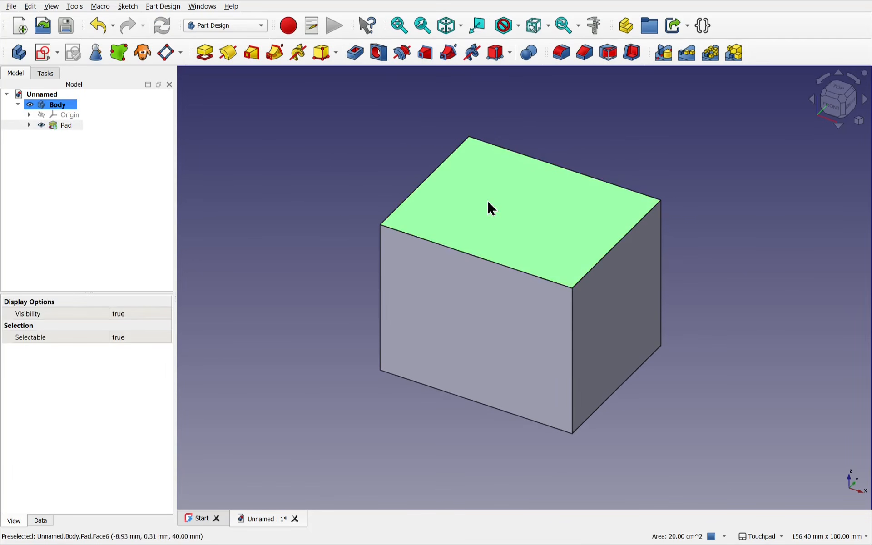
pyautogui.click(630, 52)
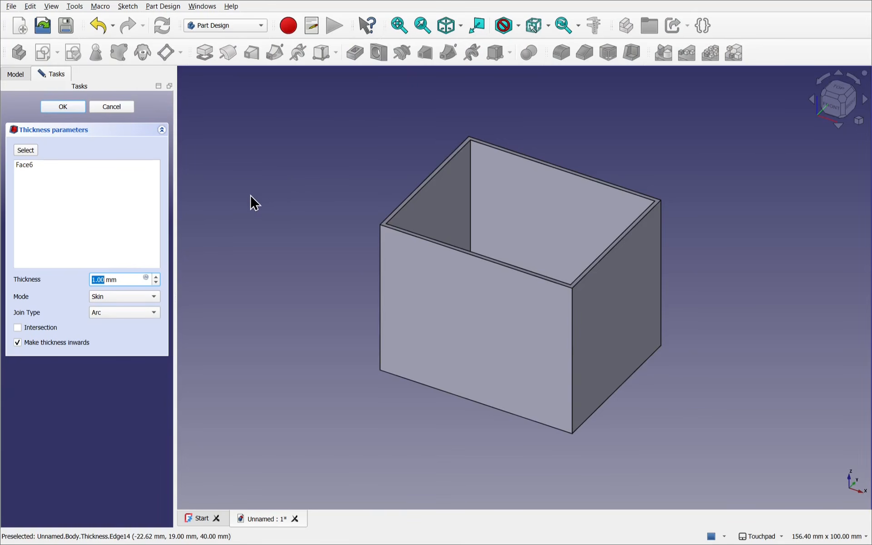
# Add the block's right side face to the Thickness openings and preview the hollowed shape.
pyautogui.click(30, 152)
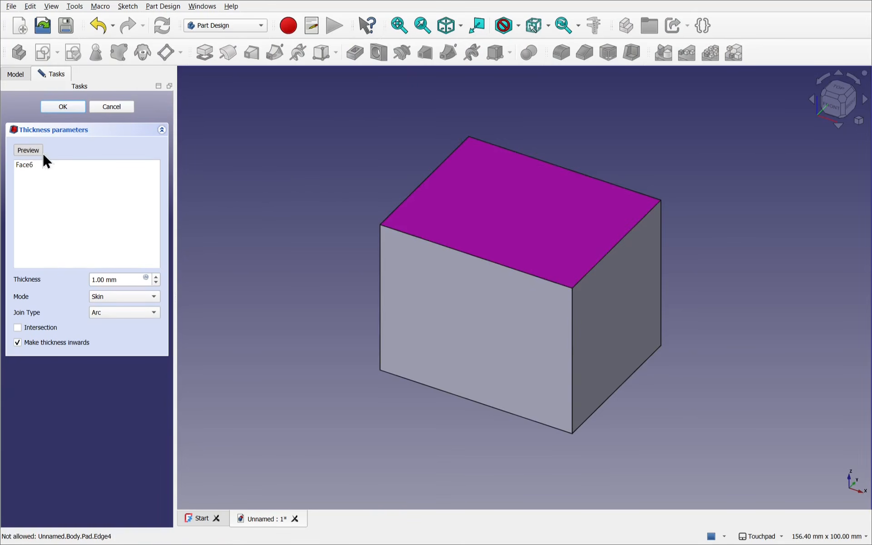
pyautogui.click(618, 304)
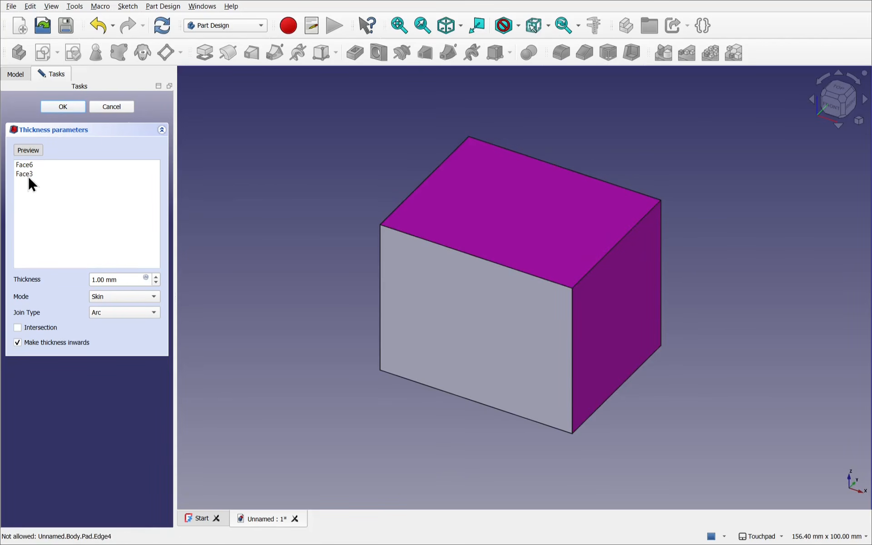
pyautogui.click(28, 152)
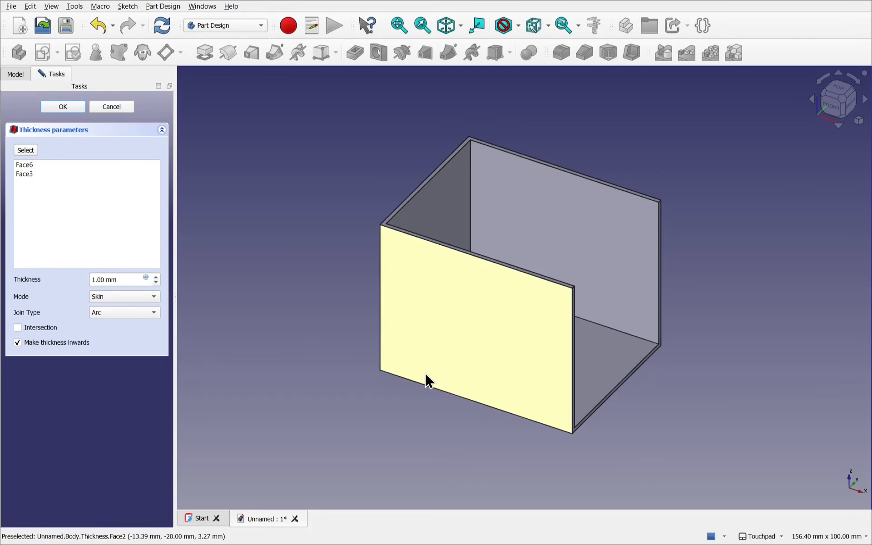
pyautogui.keyDown('alt'); pyautogui.moveTo(587, 346); pyautogui.dragTo(475, 381); pyautogui.keyUp('alt')
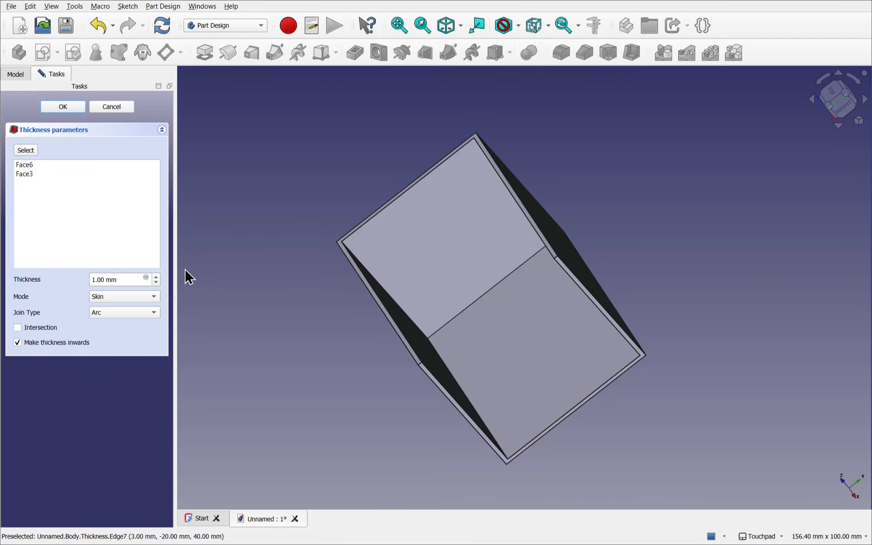
# Remove the side face Face3 from the Thickness face selection.
pyautogui.click(24, 174)
pyautogui.rightClick(24, 173)
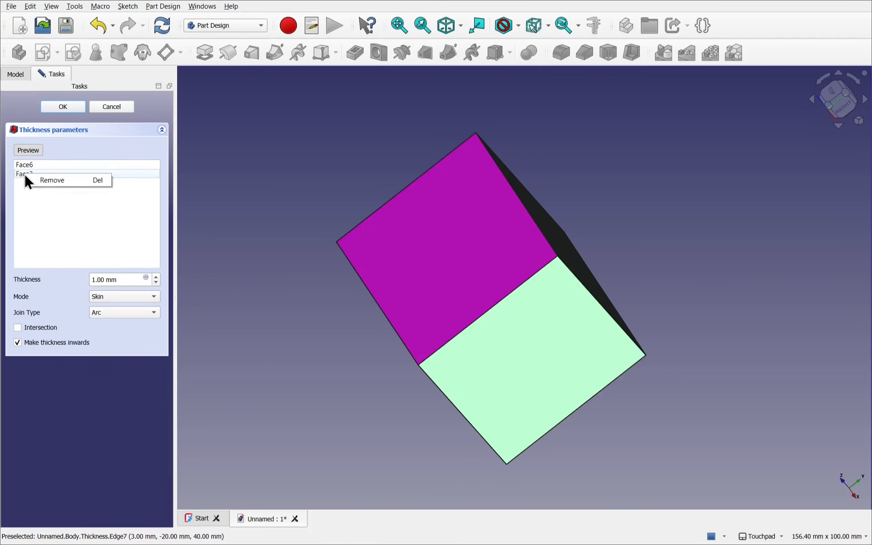
pyautogui.click(46, 217)
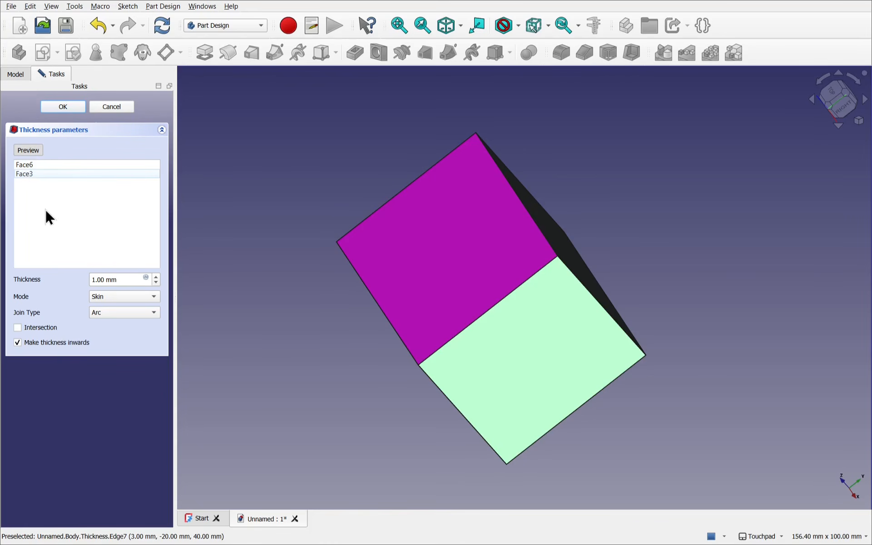
pyautogui.click(249, 245)
pyautogui.click(521, 379)
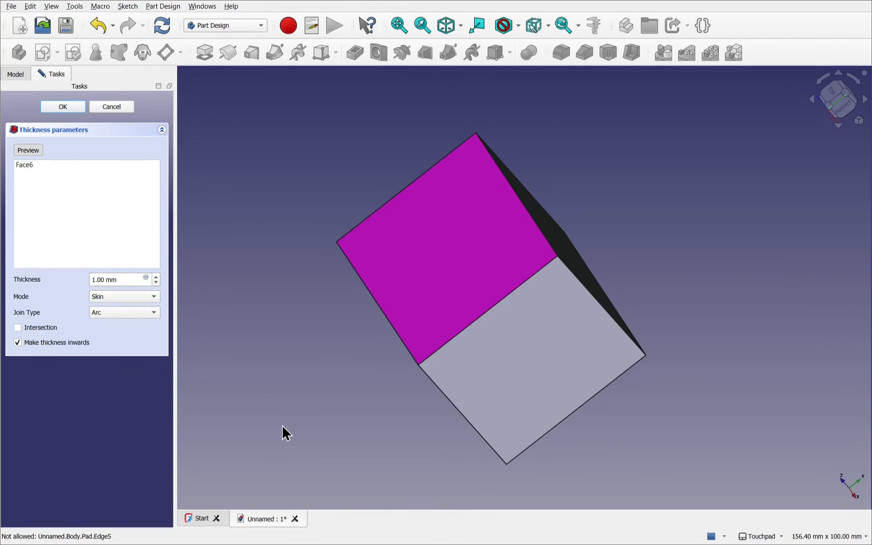
# Add the block's side face to the Thickness openings and delete it from the face list again.
pyautogui.click(508, 380)
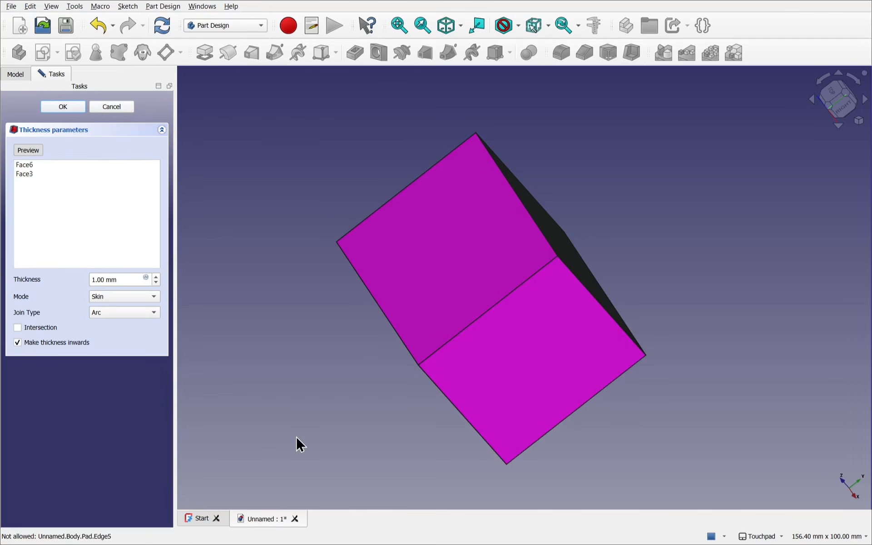
pyautogui.click(28, 181)
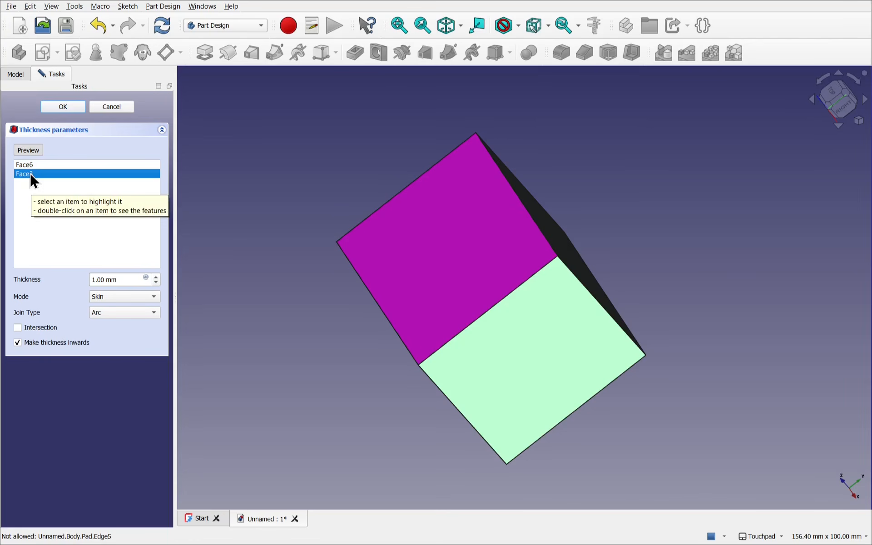
pyautogui.press('Delete')
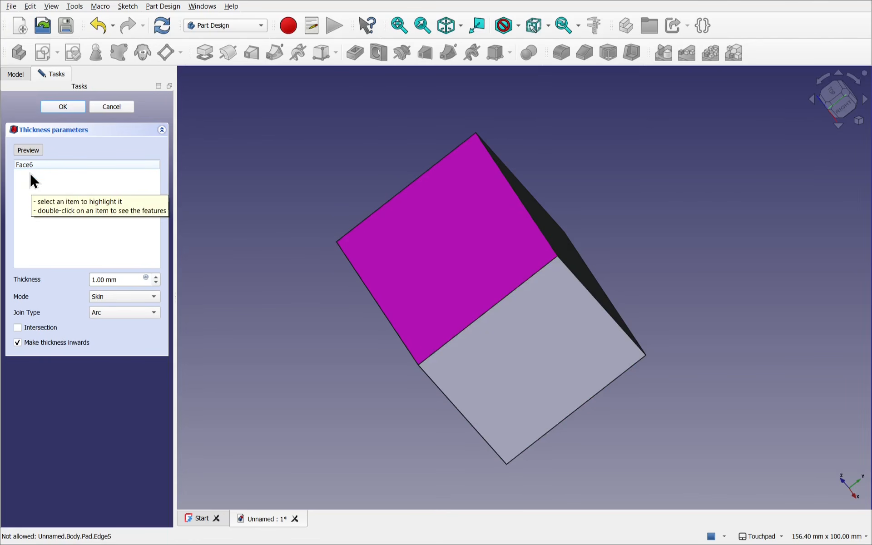
# Preview the shell with only the top face open and set its thickness to 5 mm.
pyautogui.click(29, 149)
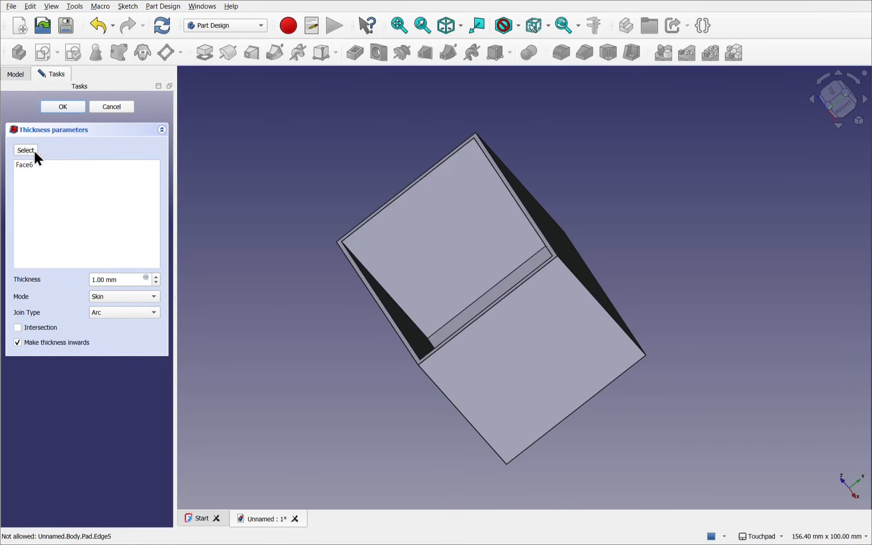
pyautogui.moveTo(360, 312); pyautogui.dragTo(380, 353)
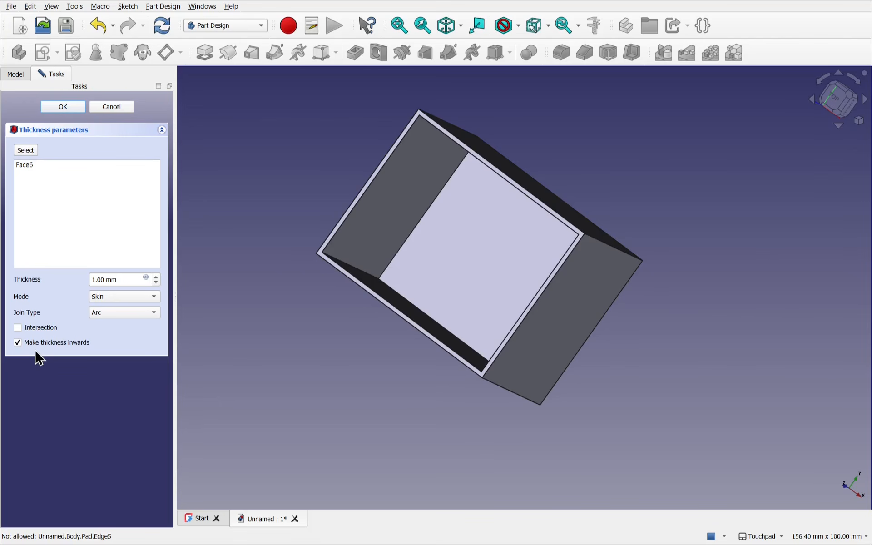
pyautogui.click(132, 278)
pyautogui.scroll(4, 133, 279)
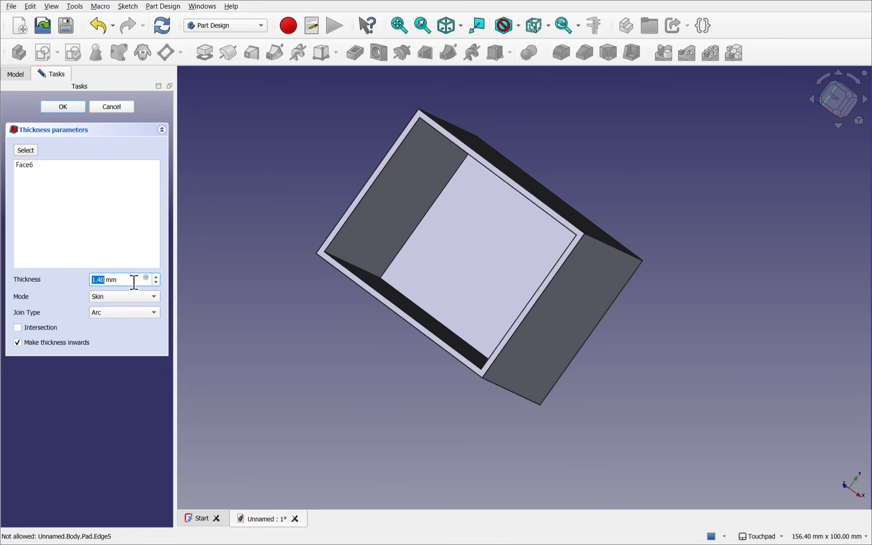
pyautogui.scroll(20, 134, 281)
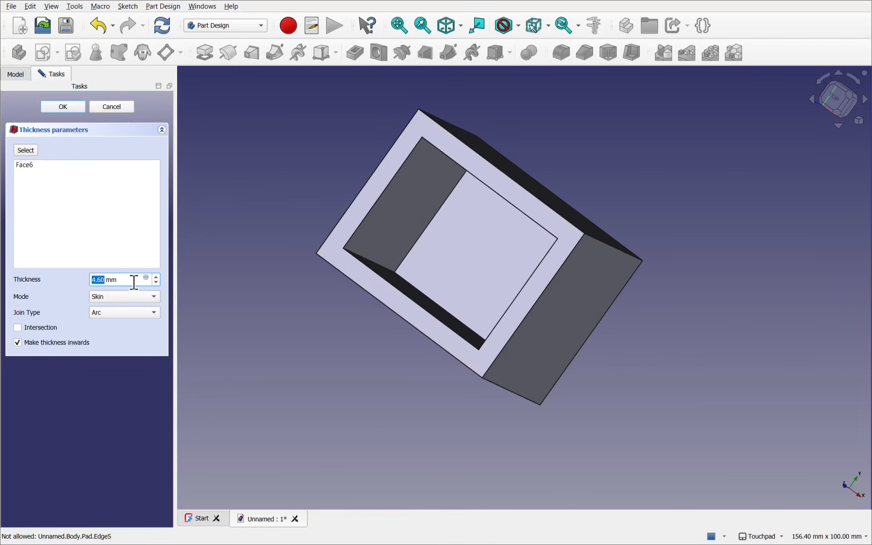
pyautogui.scroll(7, 134, 281)
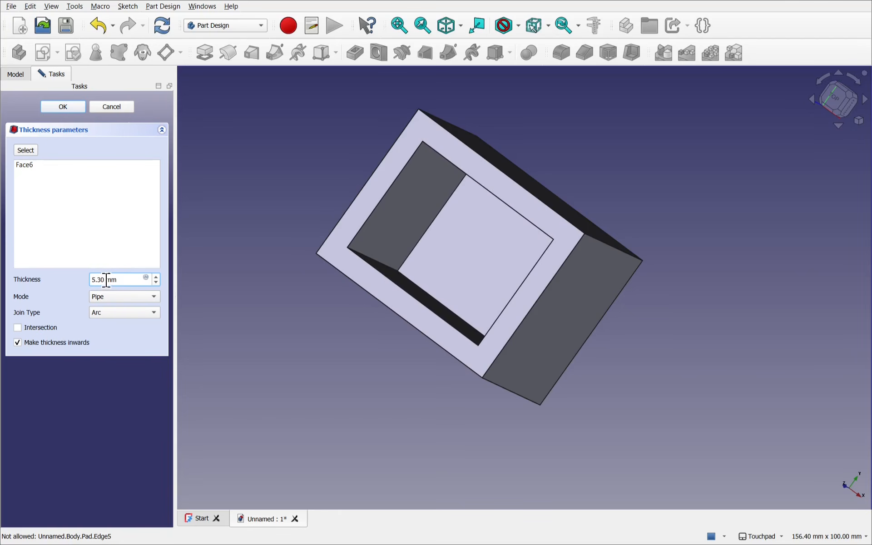
pyautogui.moveTo(107, 280); pyautogui.dragTo(54, 289)
pyautogui.write('5')
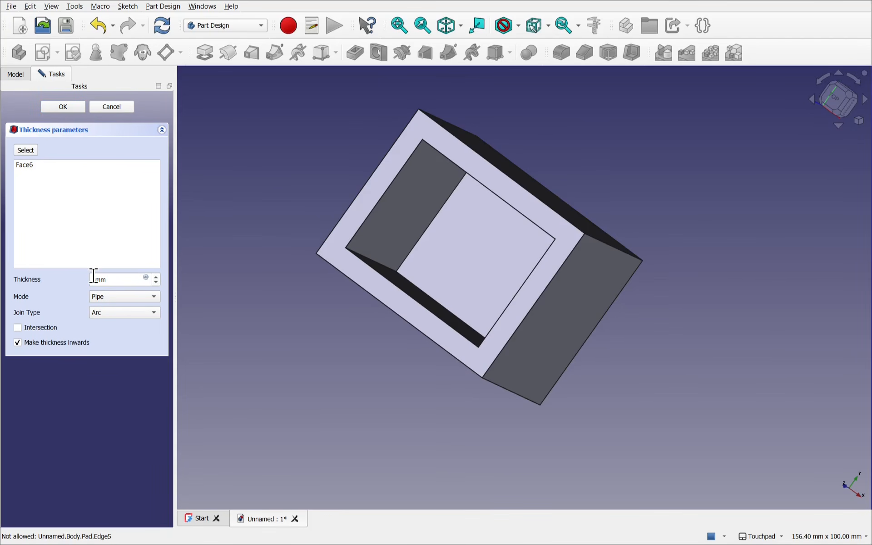
pyautogui.write('5')
# Browse the Thickness mode options and set the join type to Intersection.
pyautogui.click(111, 299)
pyautogui.press('Up')
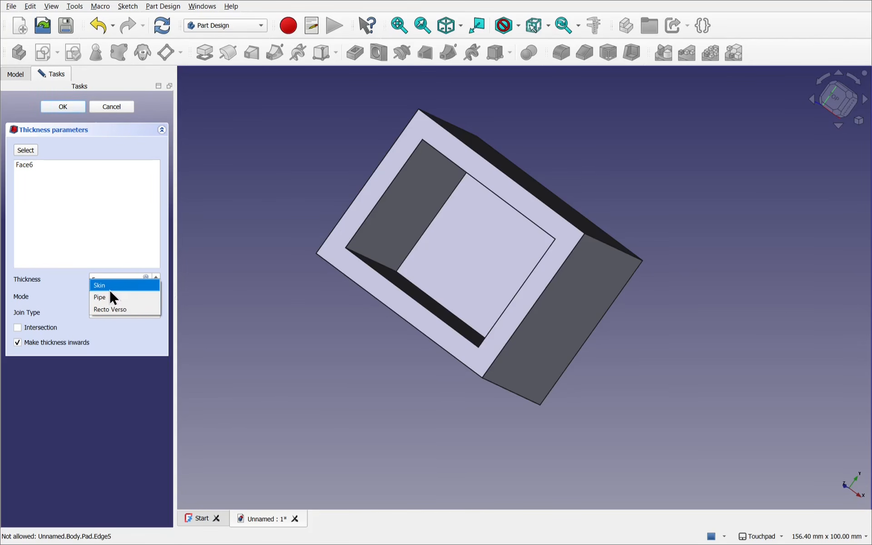
pyautogui.click(99, 288)
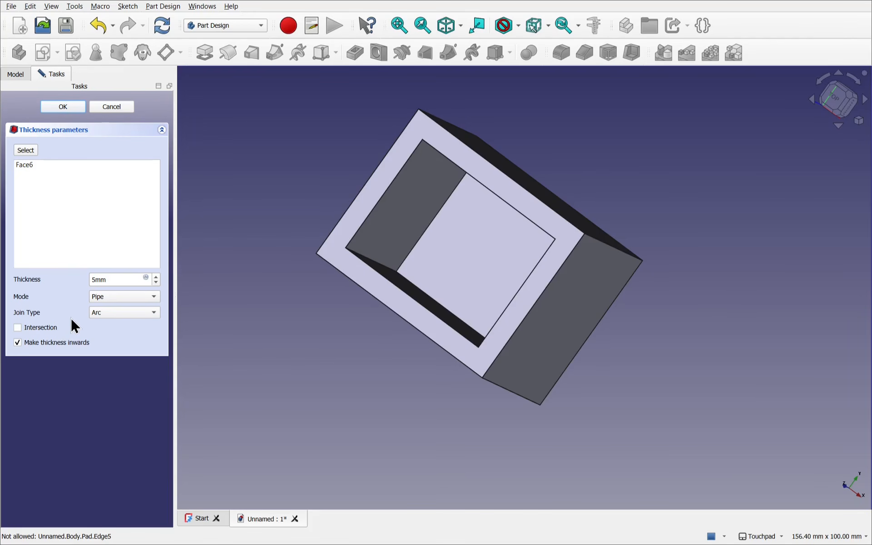
pyautogui.click(113, 313)
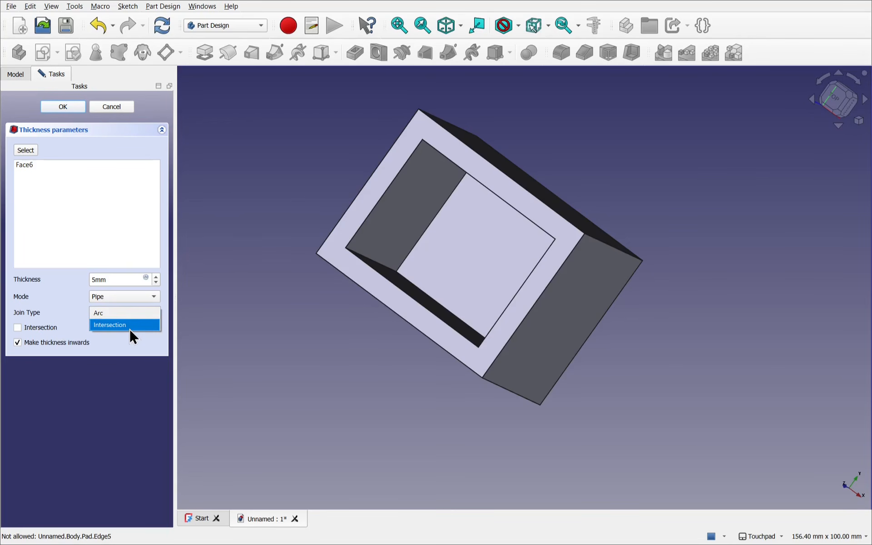
pyautogui.click(130, 326)
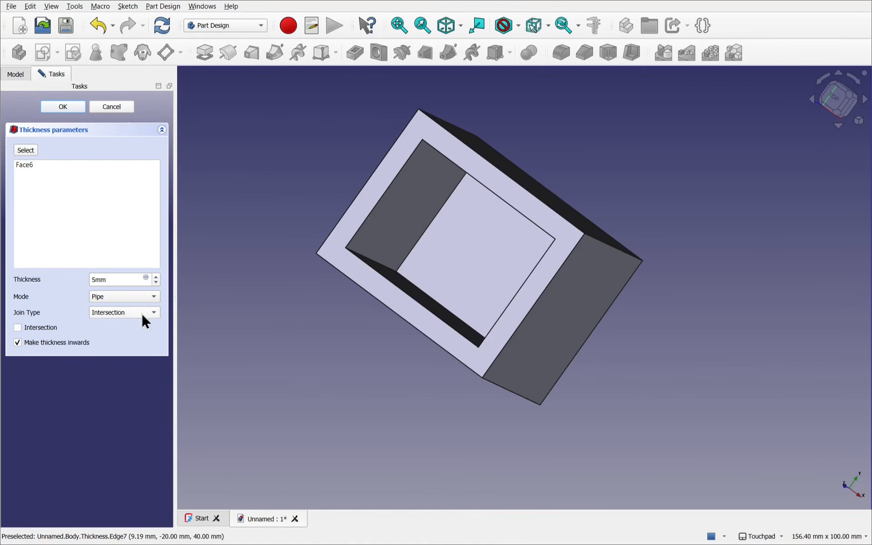
# Turn off inward thickness so the walls grow outwards, and set the join type to Arc.
pyautogui.click(18, 342)
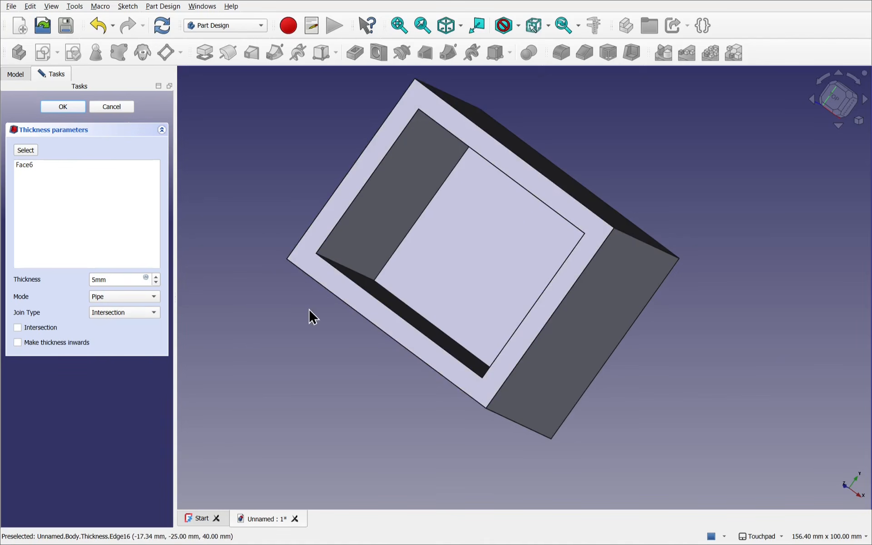
pyautogui.click(130, 312)
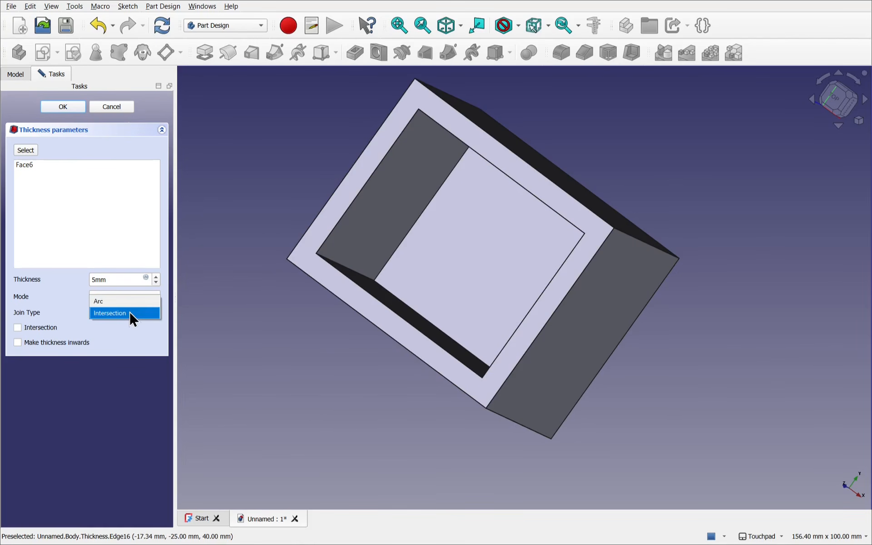
pyautogui.click(124, 303)
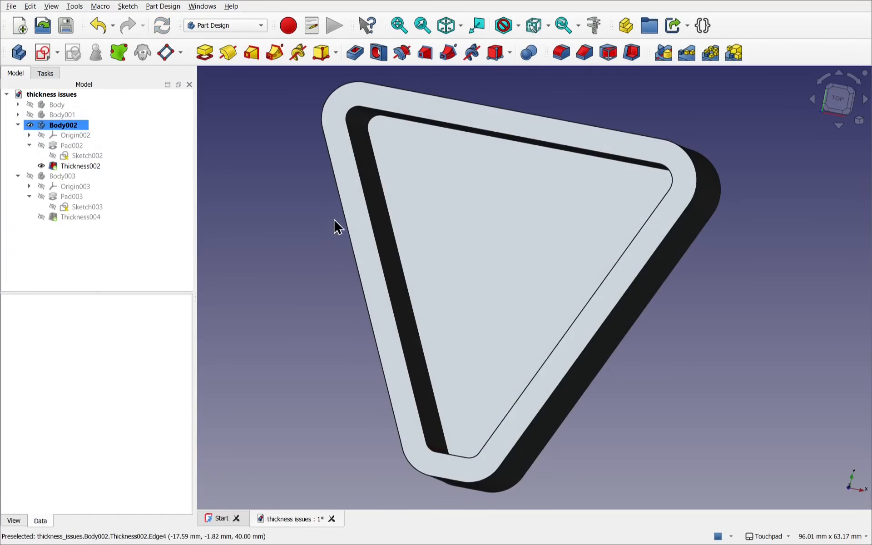
# View the inner corners of the triangular shell Body002 with the No shading draw style.
pyautogui.keyDown('alt'); pyautogui.moveTo(335, 225); pyautogui.dragTo(374, 236); pyautogui.keyUp('alt')
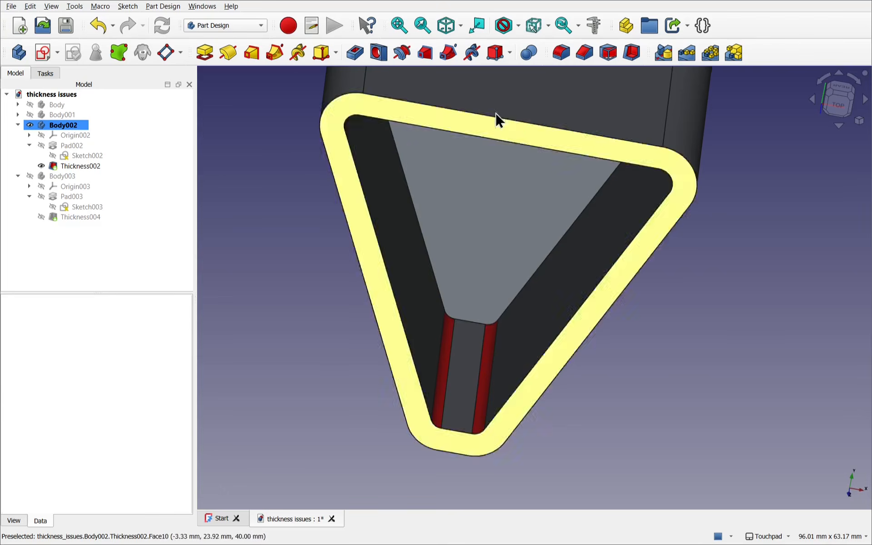
pyautogui.click(517, 25)
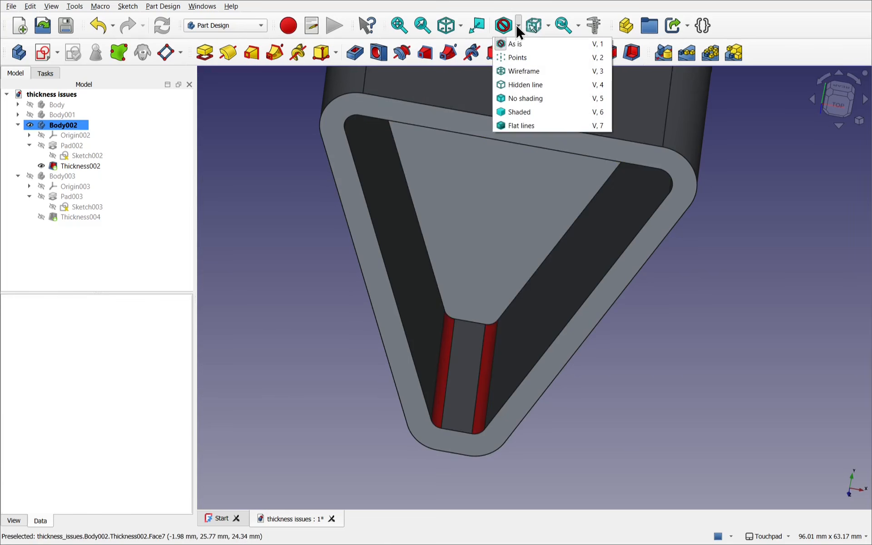
pyautogui.click(517, 100)
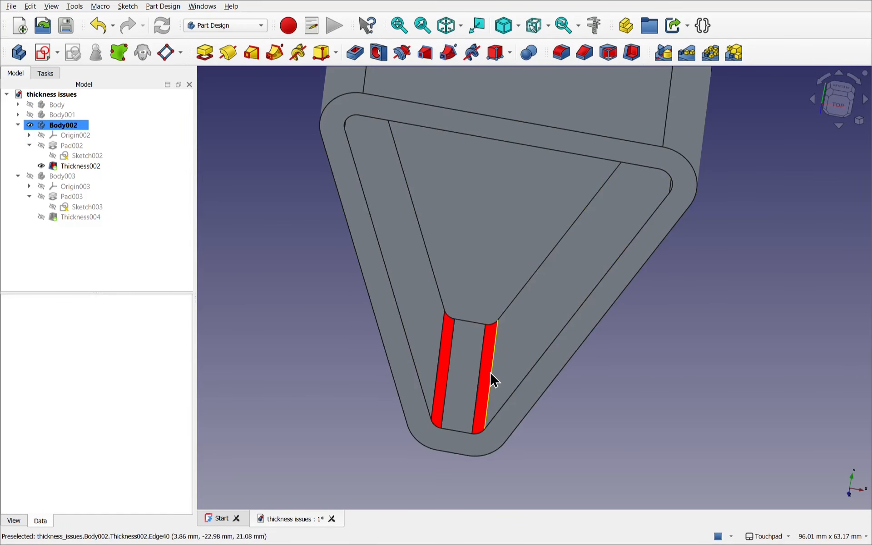
# Edit Thickness002 of the triangular body and try to apply a wall thickness of 5.40 mm.
pyautogui.click(69, 166)
pyautogui.doubleClick(71, 165)
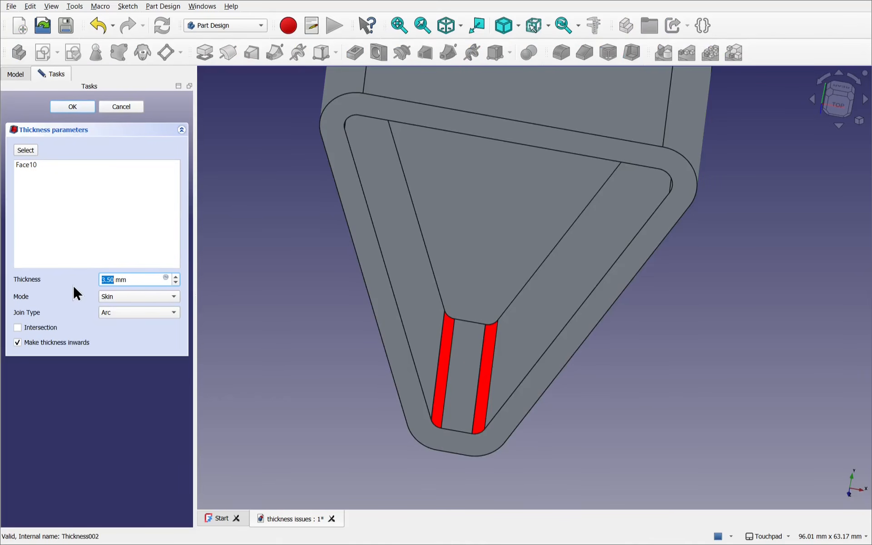
pyautogui.click(107, 280)
pyautogui.scroll(2, 128, 278)
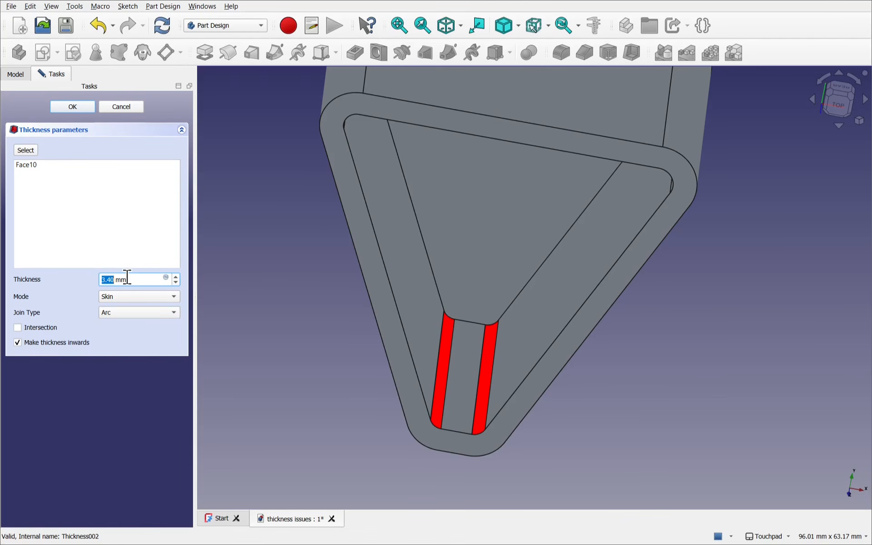
pyautogui.scroll(3, 128, 278)
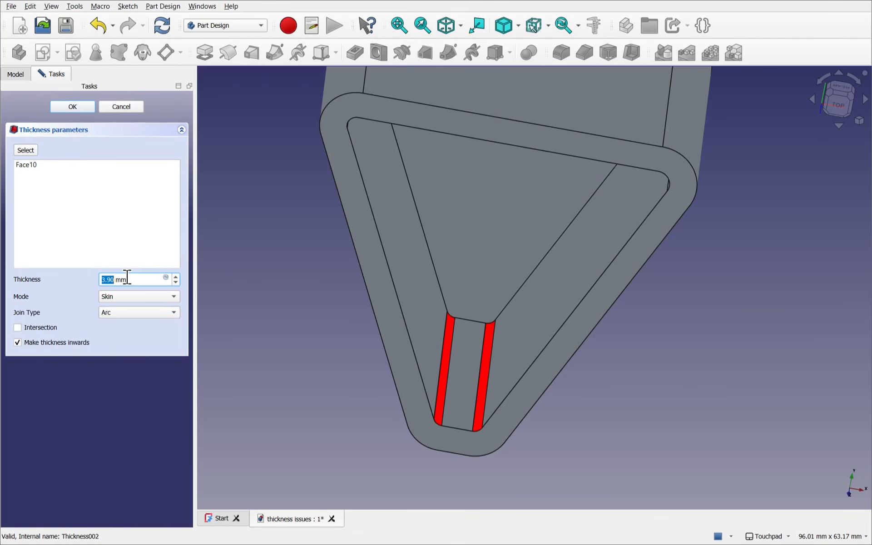
pyautogui.scroll(3, 127, 277)
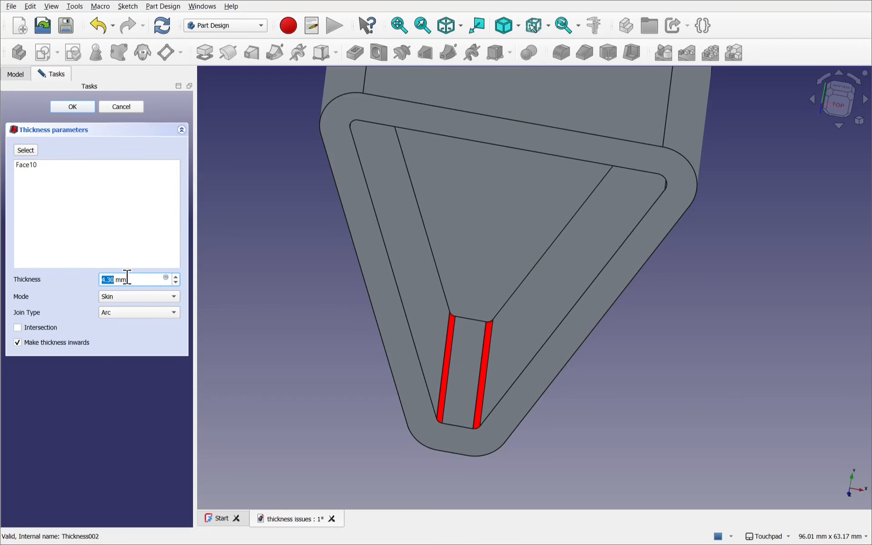
pyautogui.scroll(6, 128, 277)
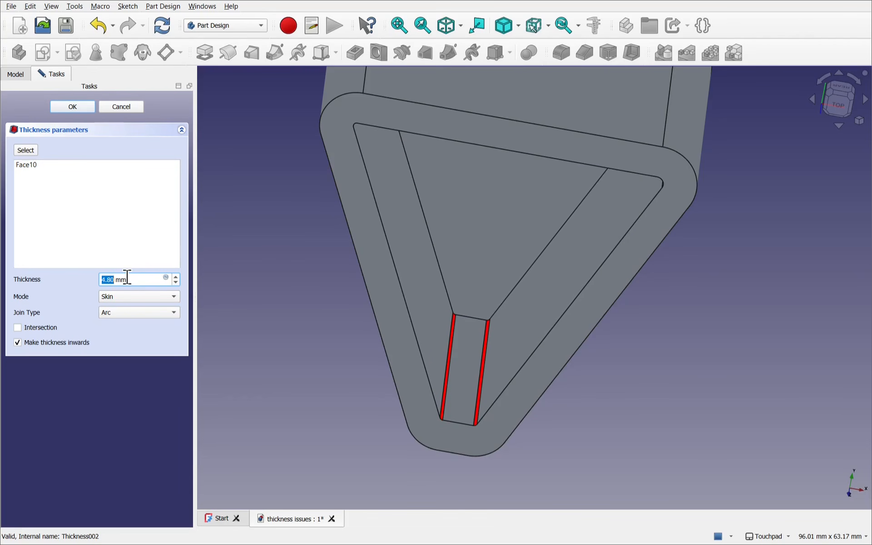
pyautogui.scroll(3, 127, 277)
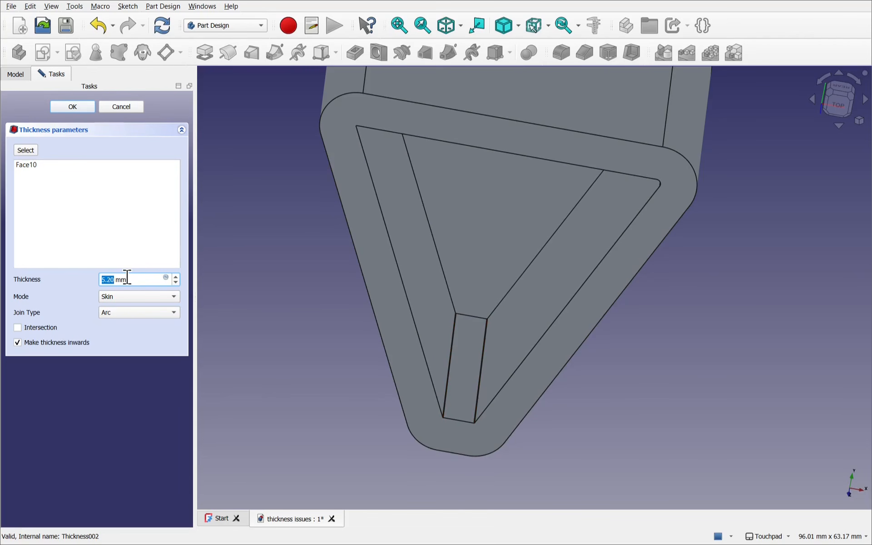
pyautogui.scroll(1, 127, 277)
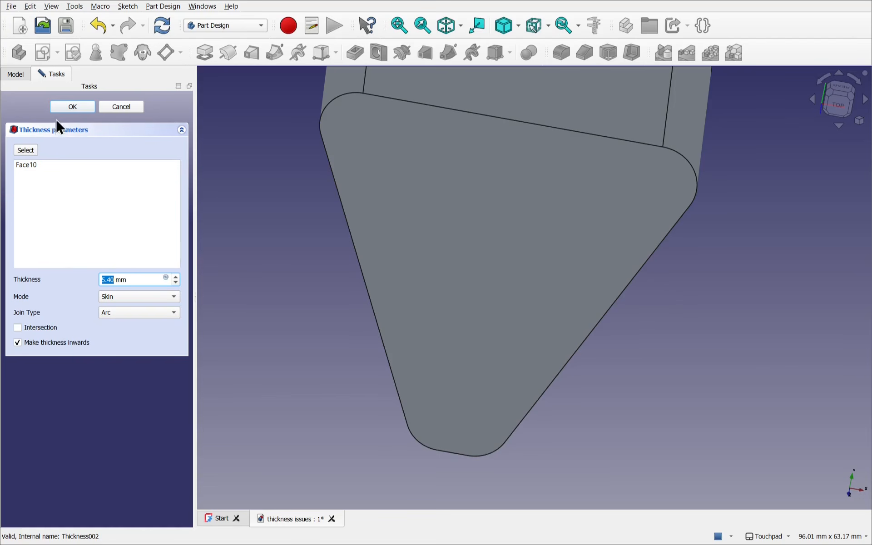
pyautogui.click(63, 109)
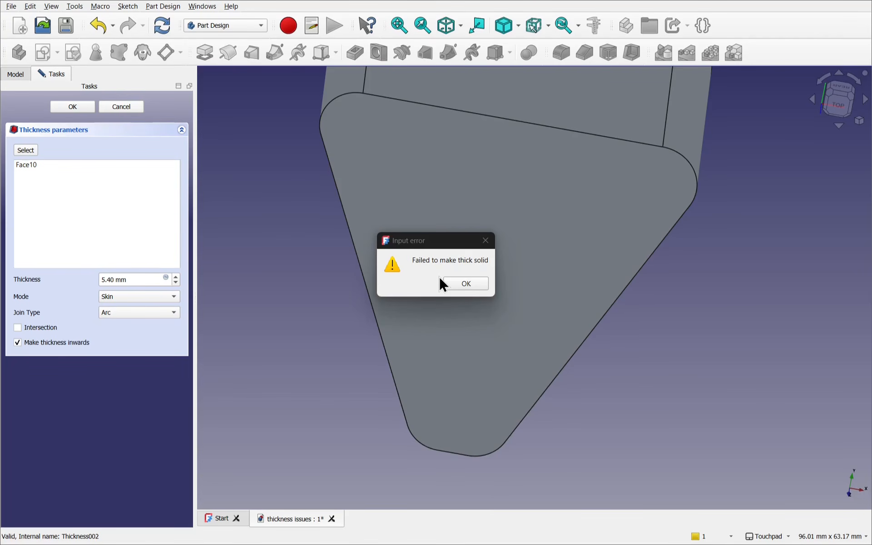
pyautogui.click(469, 284)
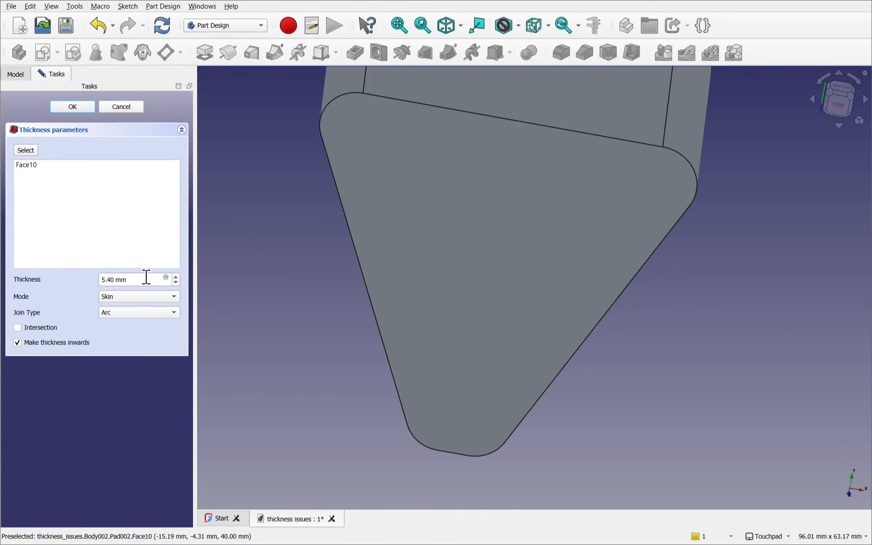
# Set the thickness of Thickness002 to 4.60 mm and accept the feature.
pyautogui.scroll(-3, 145, 278)
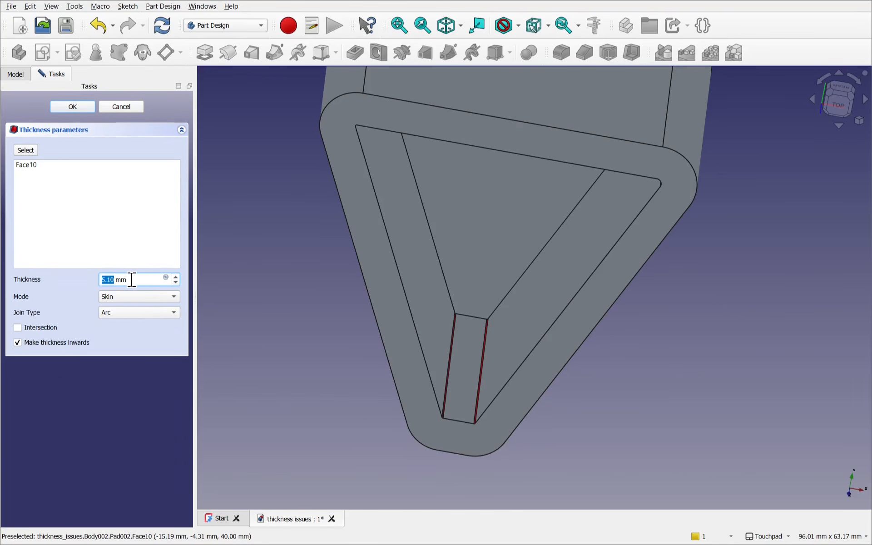
pyautogui.scroll(-5, 131, 279)
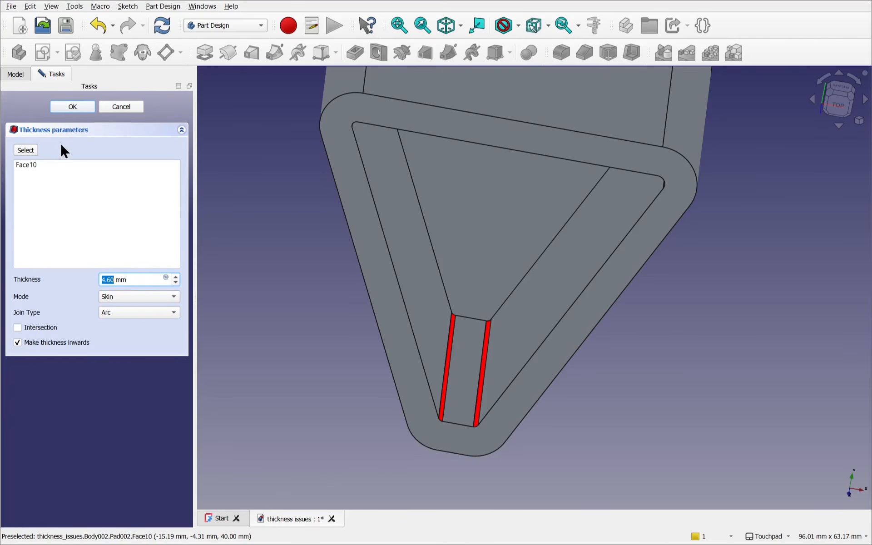
pyautogui.click(66, 107)
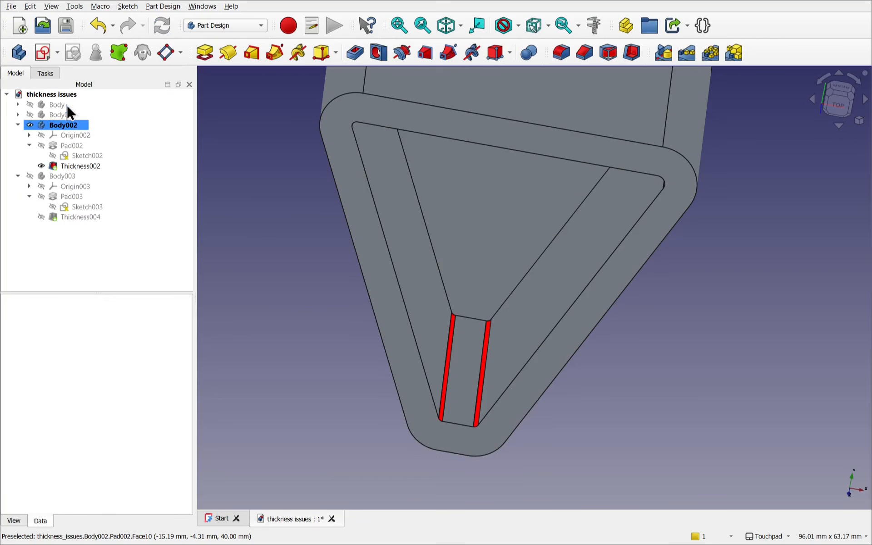
# Open Sketch002 for editing and move the lower-left corner arc's centre to about (-0.65, -20.00) mm, enlarging the arc.
pyautogui.click(78, 156)
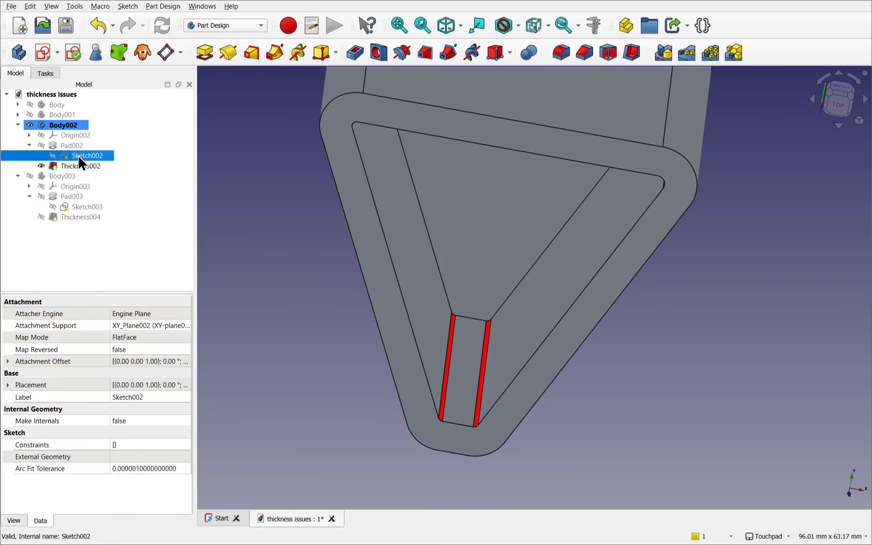
pyautogui.doubleClick(78, 155)
pyautogui.scroll(3, 532, 390)
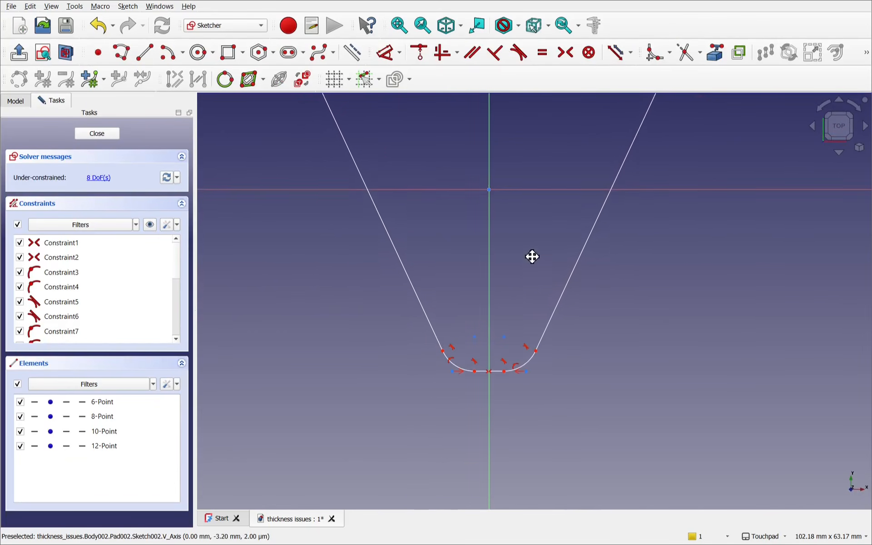
pyautogui.scroll(5, 506, 392)
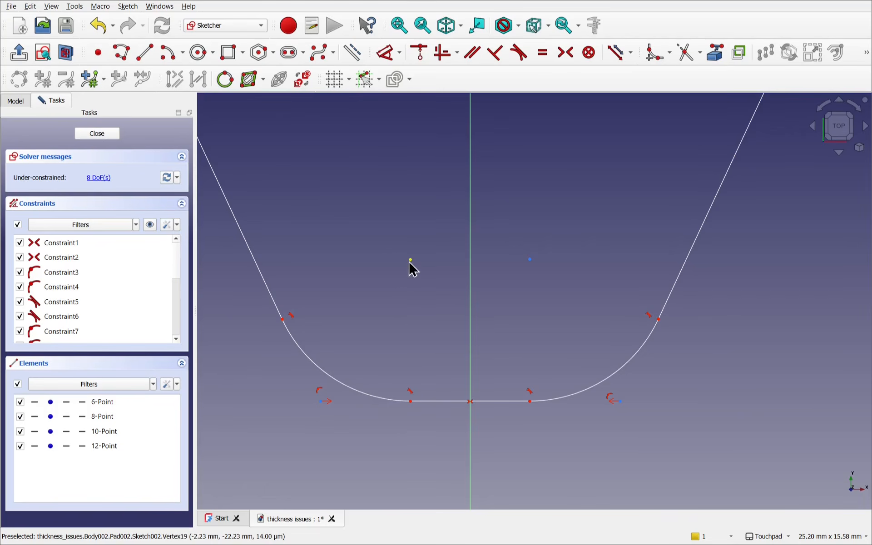
pyautogui.moveTo(410, 259); pyautogui.dragTo(454, 208)
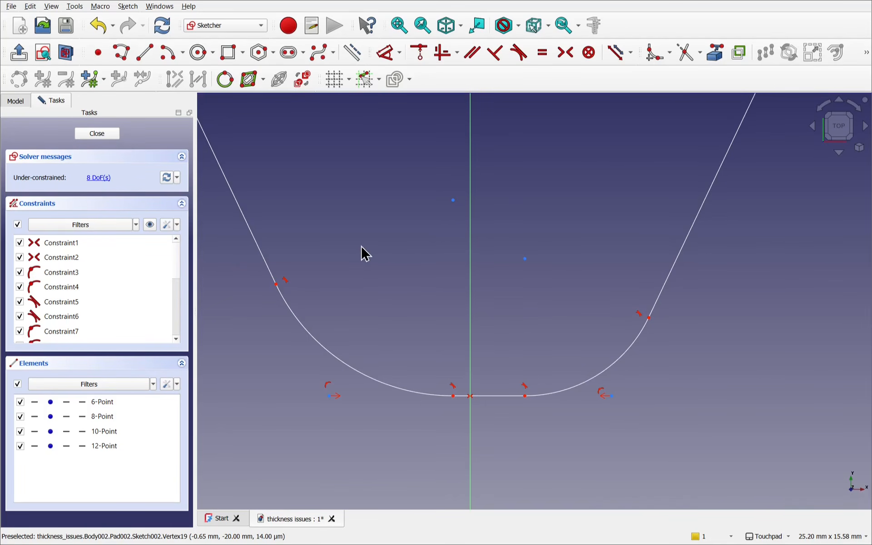
# Preview an inward offset of Sketch002's lower-left corner arc up to its centre point, without creating the offset.
pyautogui.click(302, 339)
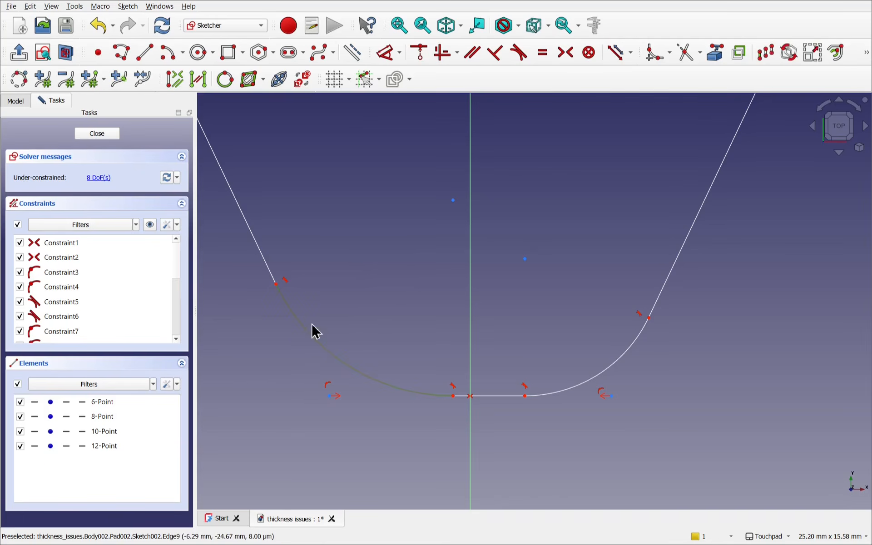
pyautogui.rightClick(359, 301)
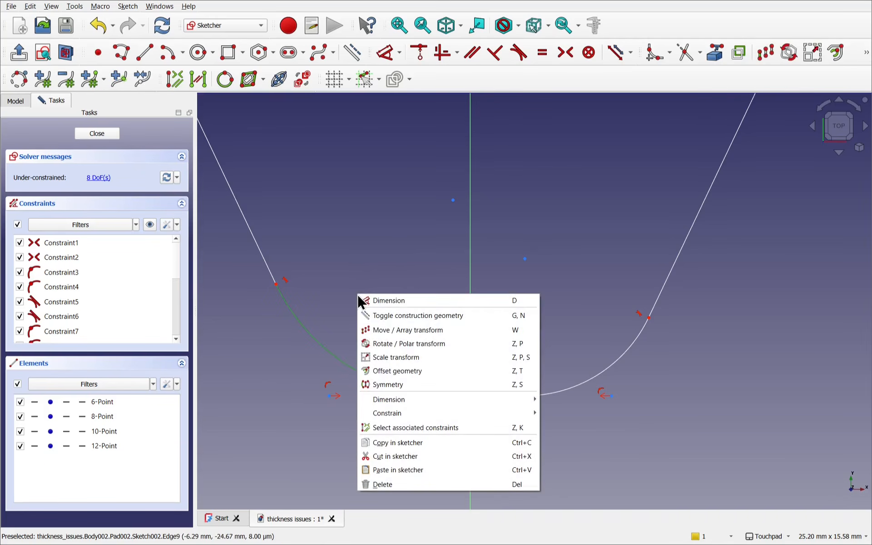
pyautogui.click(390, 370)
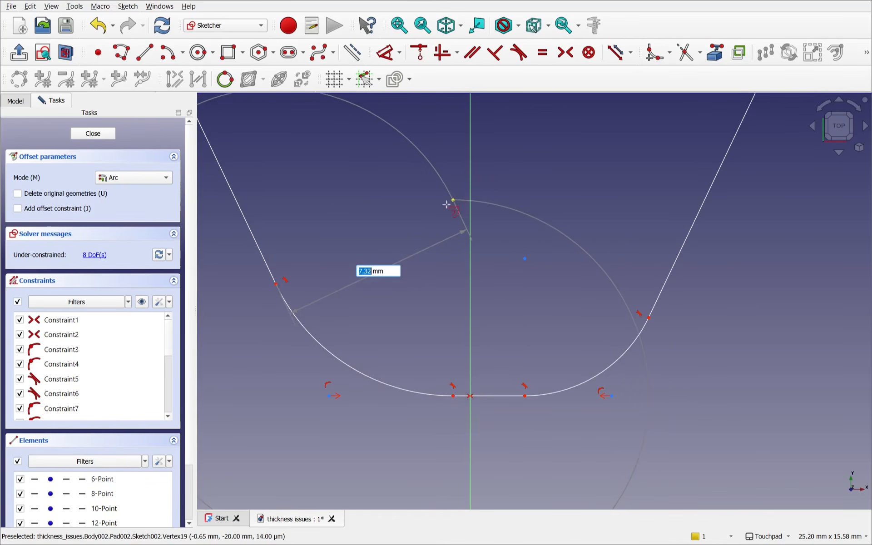
pyautogui.press('Escape')
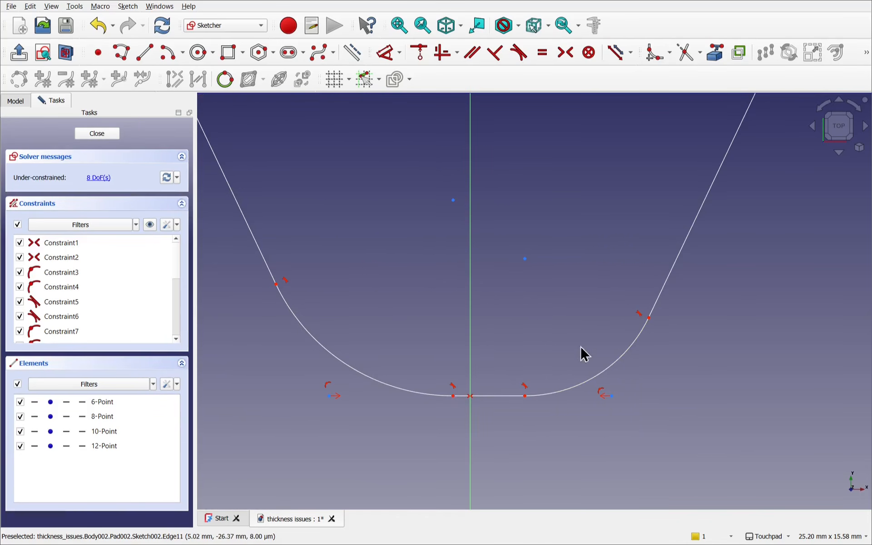
# Preview an inward offset of Sketch002's smaller lower-right corner arc towards its centre point, without creating the offset.
pyautogui.click(525, 259)
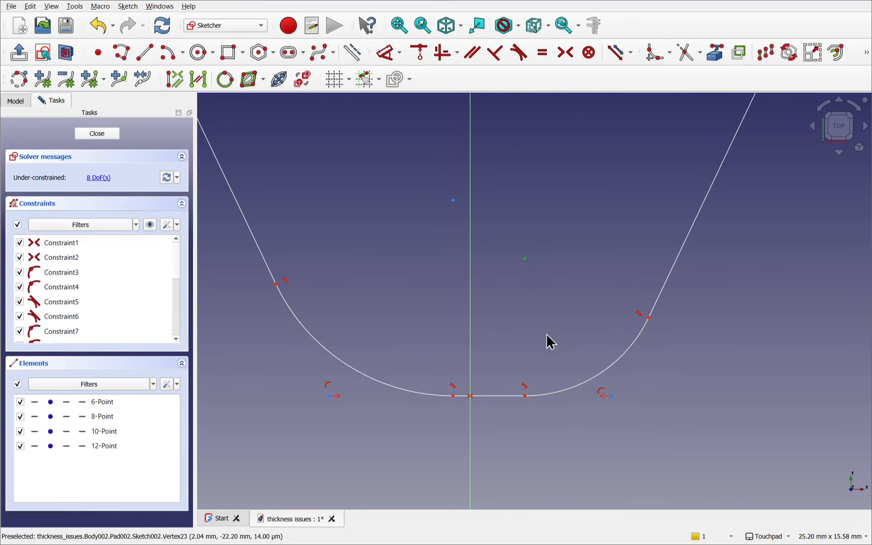
pyautogui.click(608, 369)
pyautogui.rightClick(609, 369)
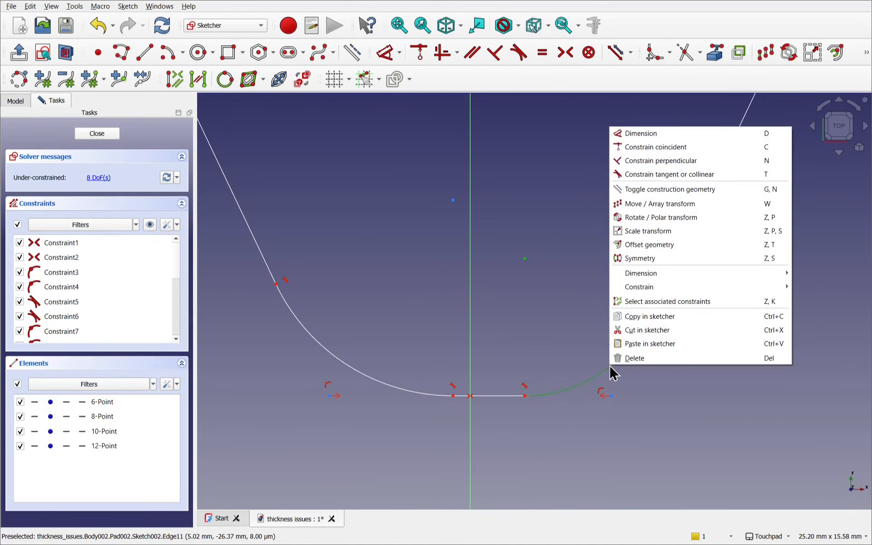
pyautogui.click(636, 244)
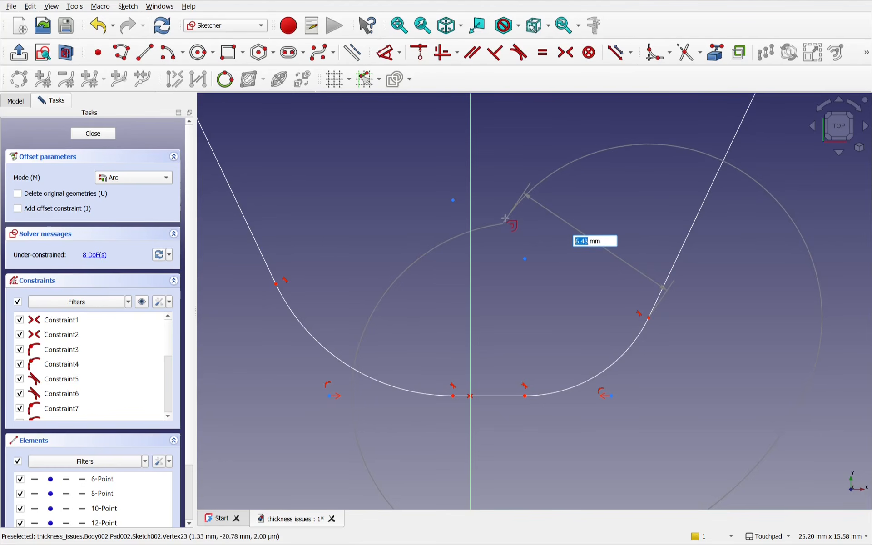
pyautogui.press('Escape')
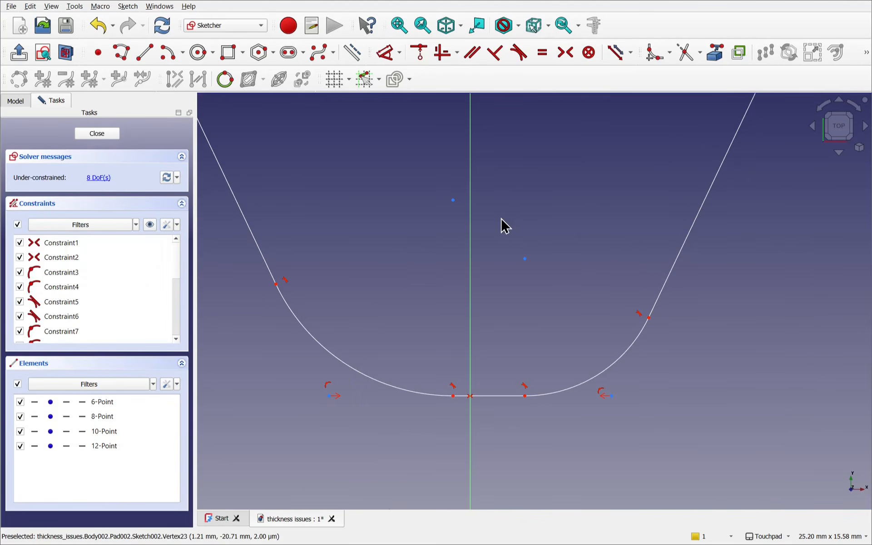
# Finish editing Sketch002 and examine the two lower inner corners of the triangular shell up close.
pyautogui.click(96, 133)
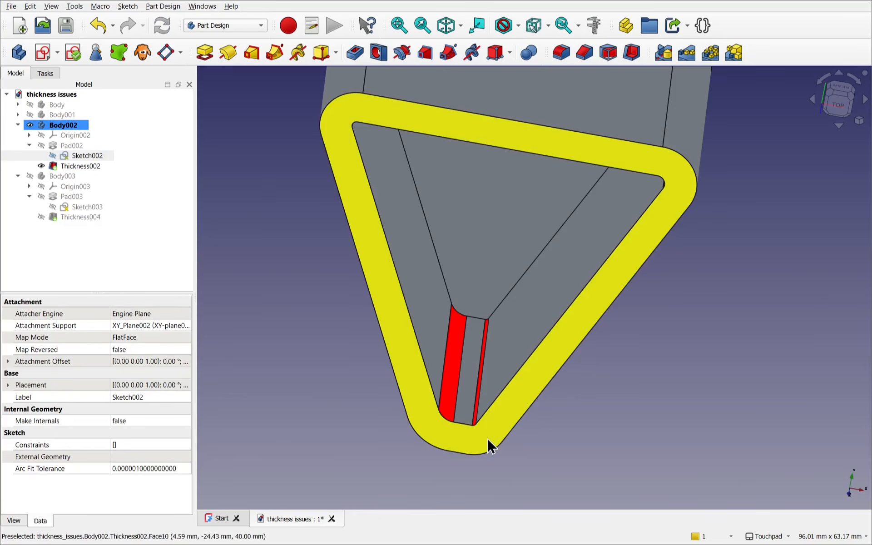
pyautogui.scroll(5, 460, 427)
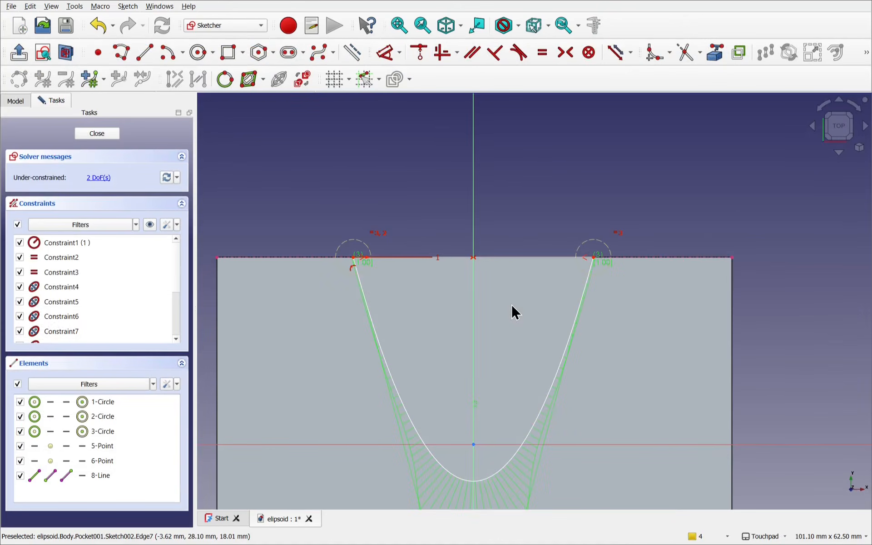
# Narrow the pocket curve in the elipsoid document's Sketch002 by moving its upper-right endpoint inward, and inspect the shell at the notch's tip.
pyautogui.keyDown('shift'); pyautogui.moveTo(492, 278); pyautogui.dragTo(491, 177, button='middle'); pyautogui.keyUp('shift')
pyautogui.moveTo(592, 157); pyautogui.dragTo(546, 158)
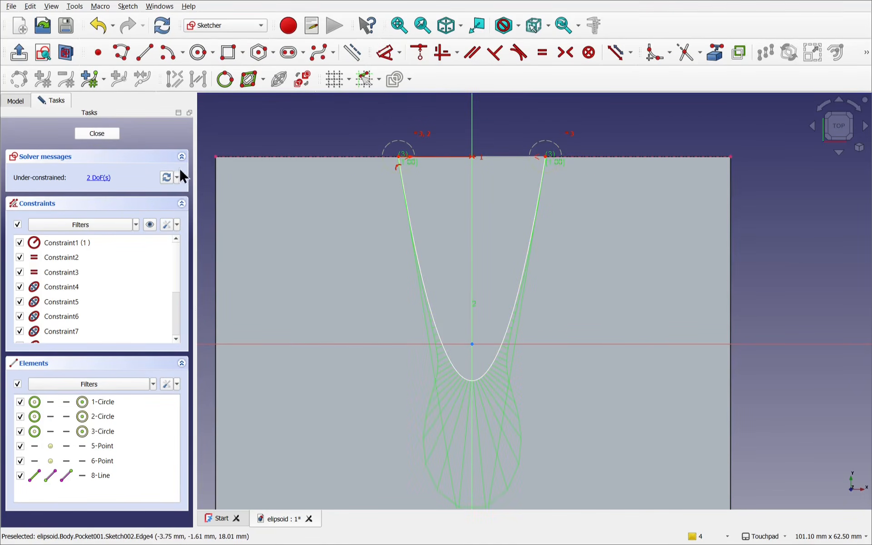
pyautogui.scroll(1, 415, 435)
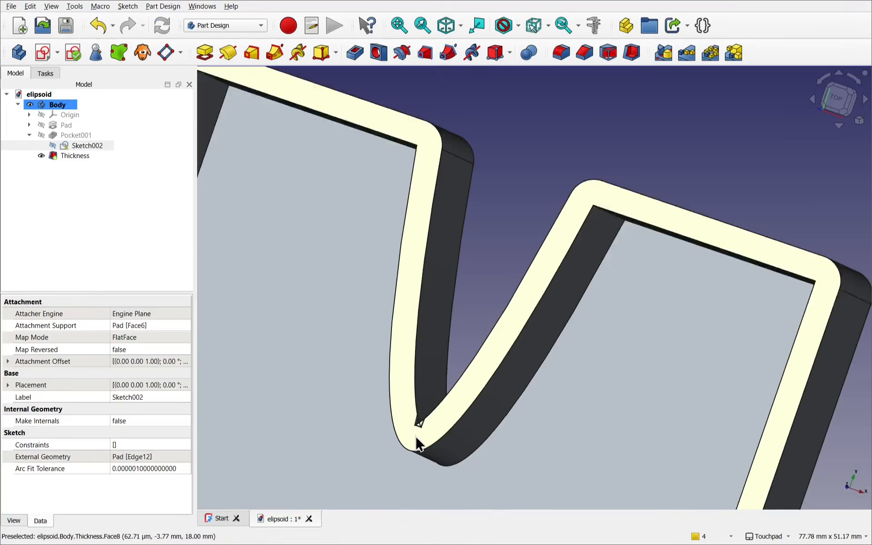
pyautogui.scroll(4, 415, 435)
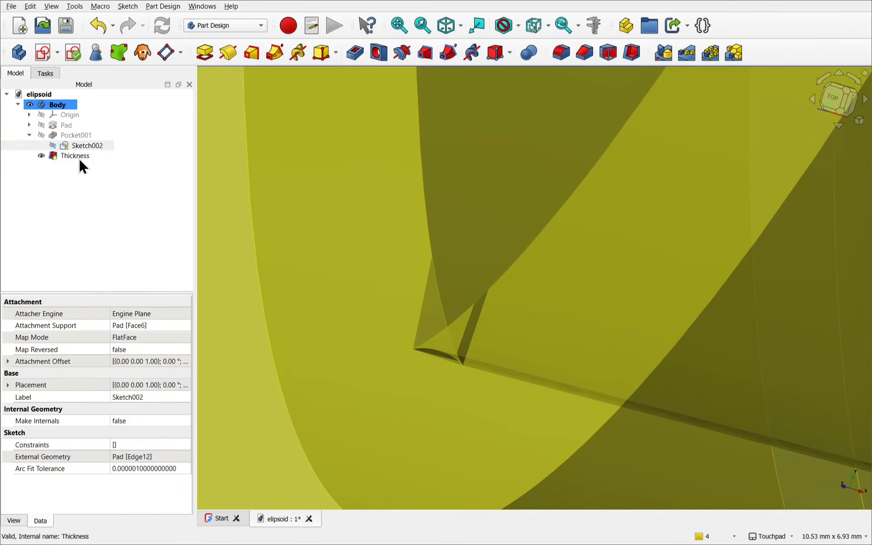
# Run Check Geometry on the Thickness feature with the existing settings, highlight the Wire9 error entry, and close the results.
pyautogui.click(79, 157)
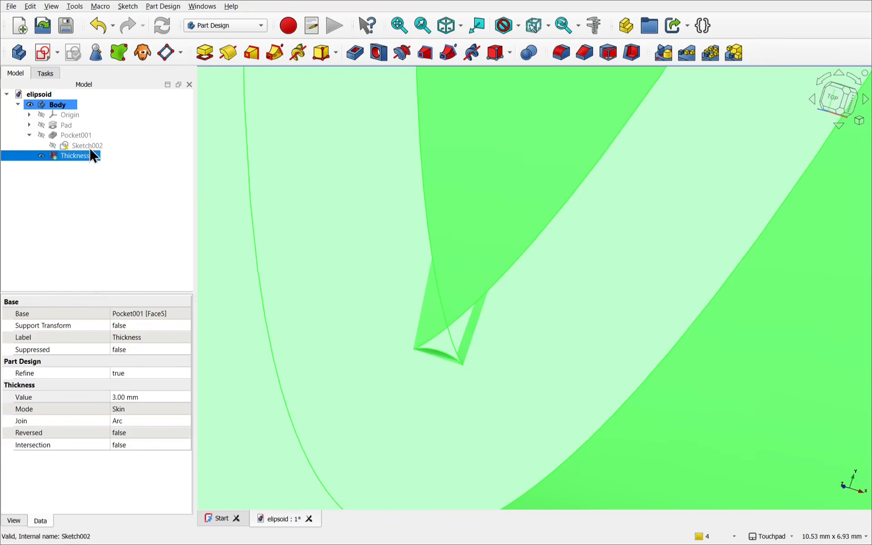
pyautogui.click(159, 4)
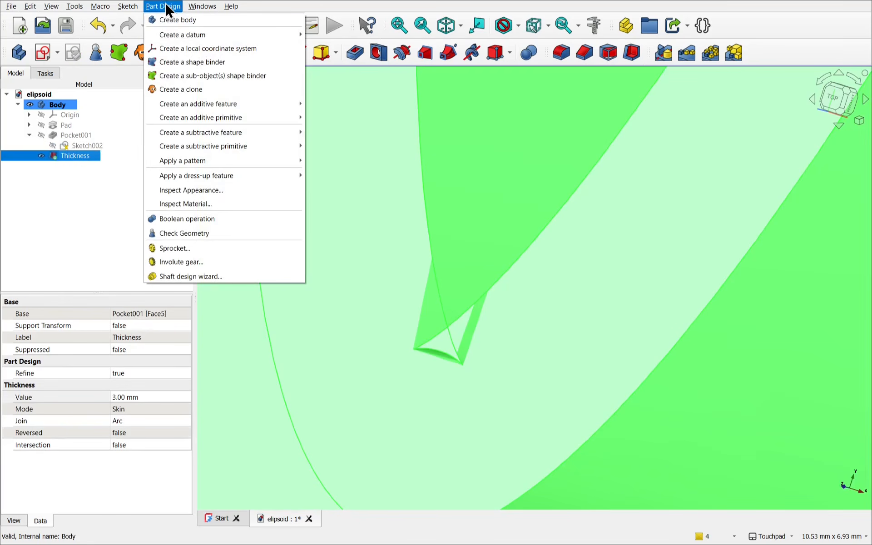
pyautogui.click(183, 233)
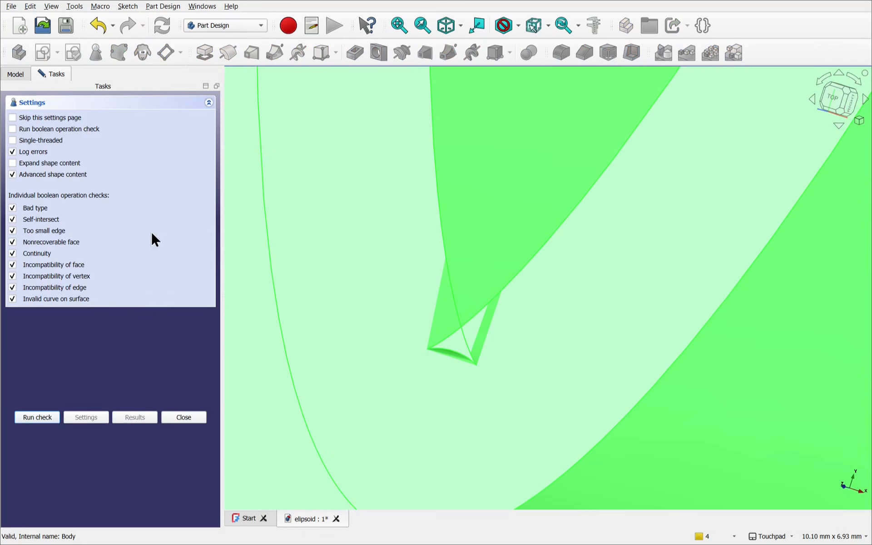
pyautogui.click(34, 418)
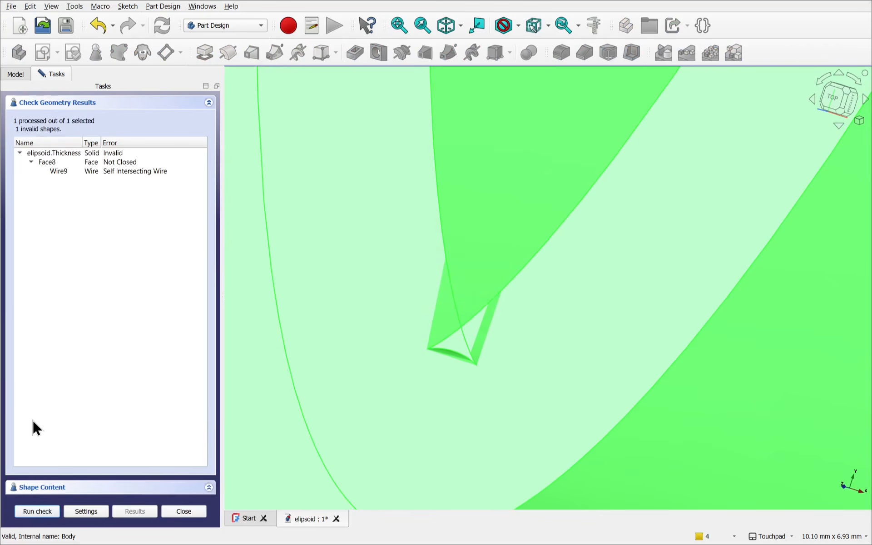
pyautogui.click(146, 171)
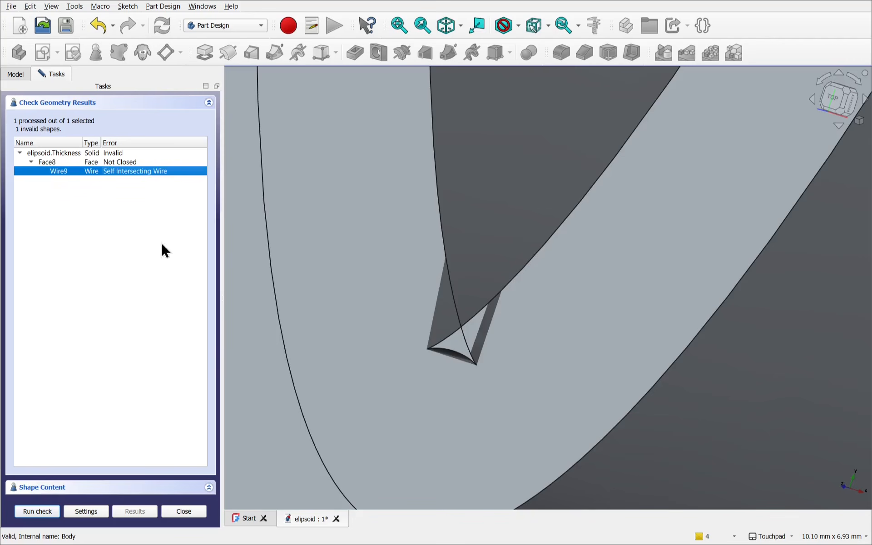
pyautogui.click(189, 510)
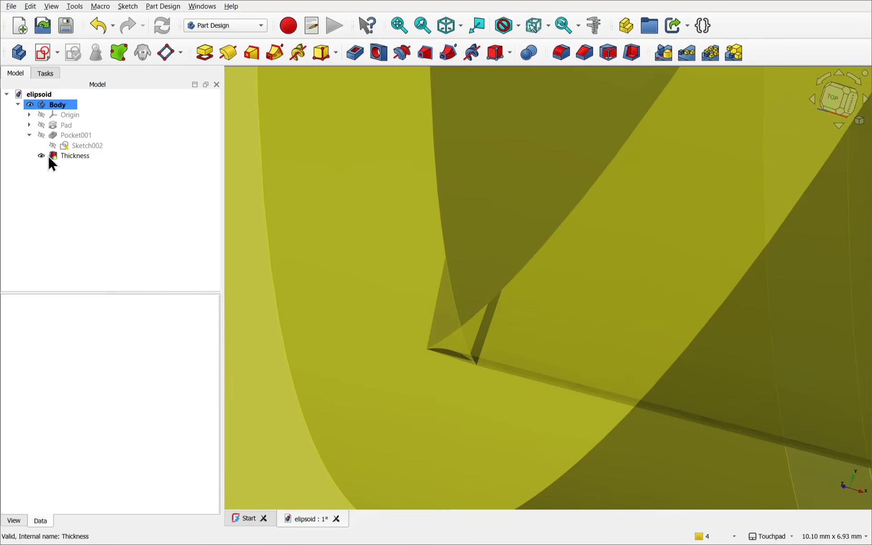
# Edit Thickness and try lowering the wall thickness in 0.10 mm increments to 1.80 mm, and cancel the edit.
pyautogui.doubleClick(49, 156)
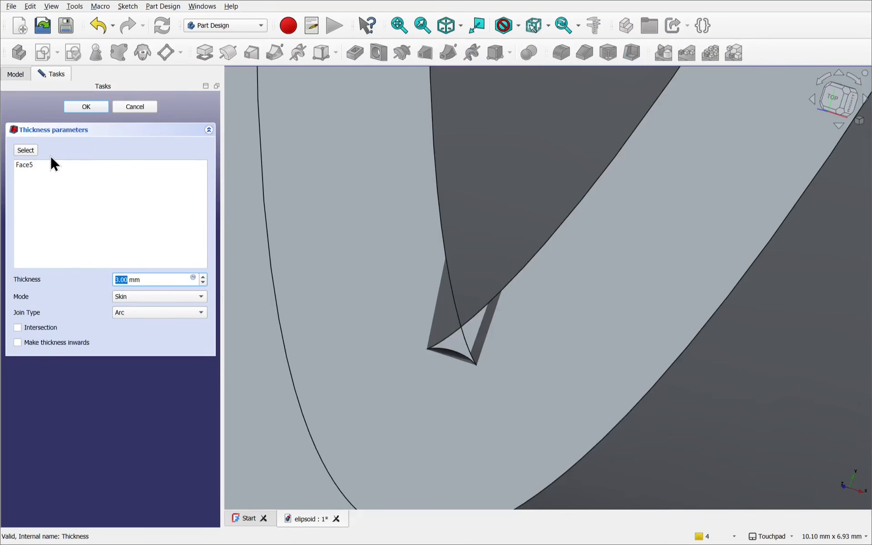
pyautogui.click(203, 282)
pyautogui.click(202, 282)
pyautogui.click(202, 282)
pyautogui.click(203, 282)
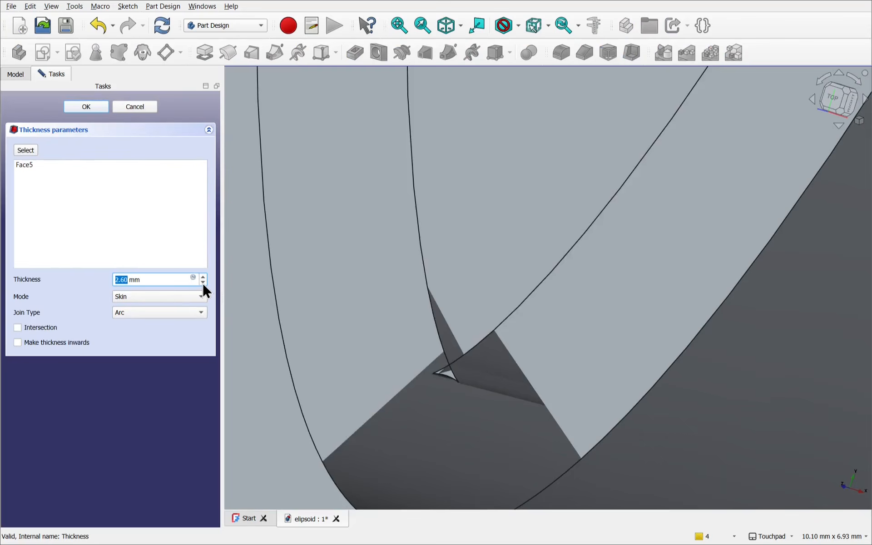
pyautogui.click(202, 282)
pyautogui.click(203, 282)
pyautogui.click(202, 282)
pyautogui.click(202, 282)
pyautogui.click(203, 282)
pyautogui.click(203, 282)
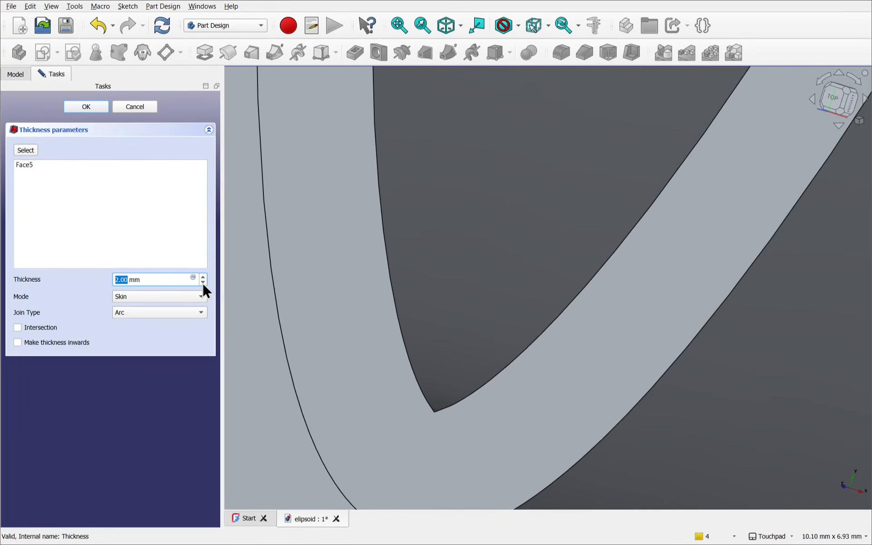
pyautogui.click(202, 282)
pyautogui.click(203, 282)
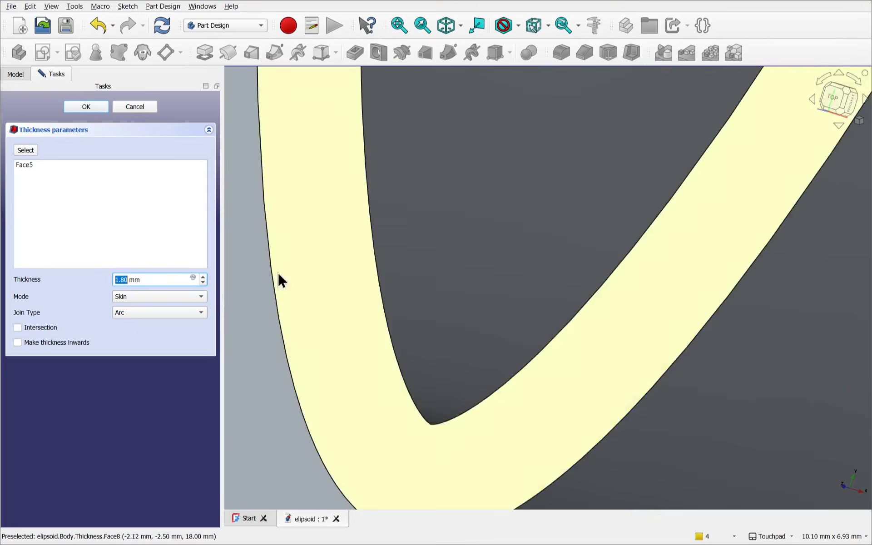
pyautogui.click(135, 106)
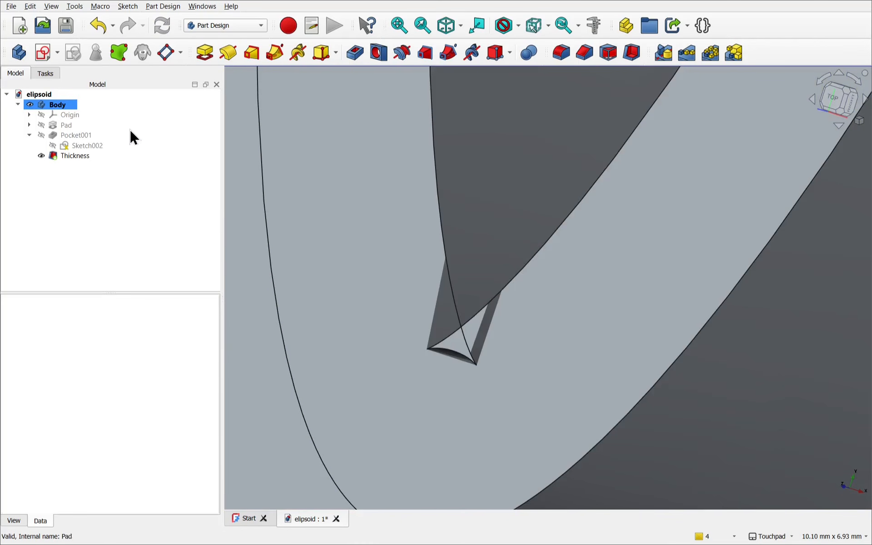
# Widen the pocket curve in Sketch002 by moving its upper-left endpoint outward, close the sketch, and view the notch in the shell.
pyautogui.doubleClick(88, 147)
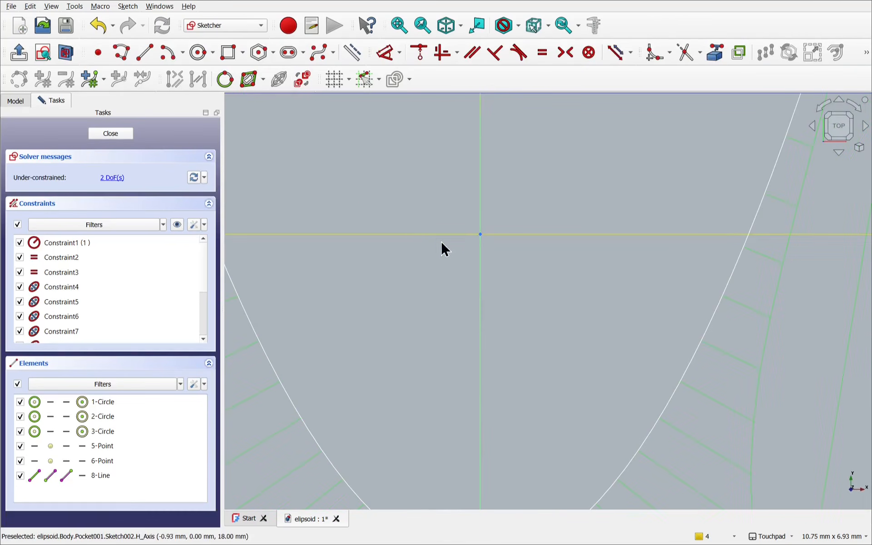
pyautogui.scroll(-10, 477, 247)
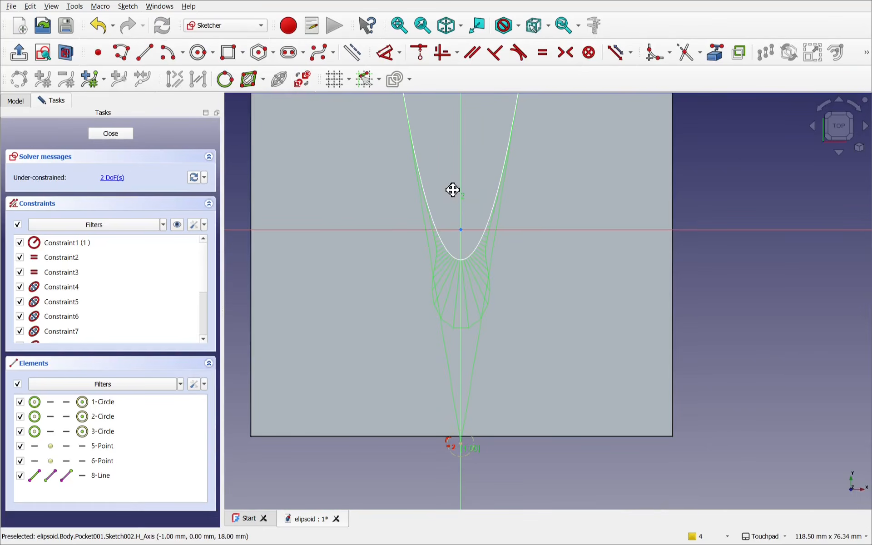
pyautogui.keyDown('shift'); pyautogui.moveTo(458, 237); pyautogui.dragTo(463, 297, button='middle'); pyautogui.keyUp('shift')
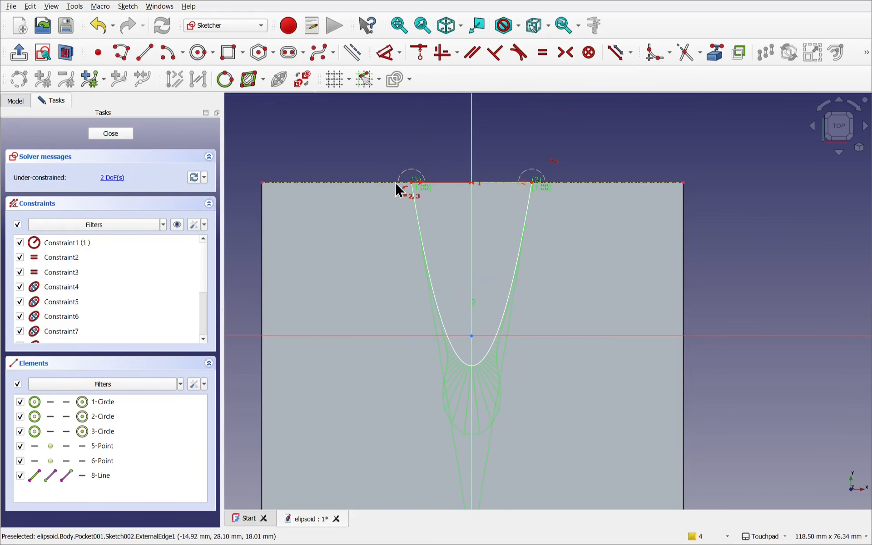
pyautogui.moveTo(411, 183)
pyautogui.mouseDown()
pyautogui.moveTo(287, 183)
pyautogui.moveTo(357, 182)
pyautogui.mouseUp()
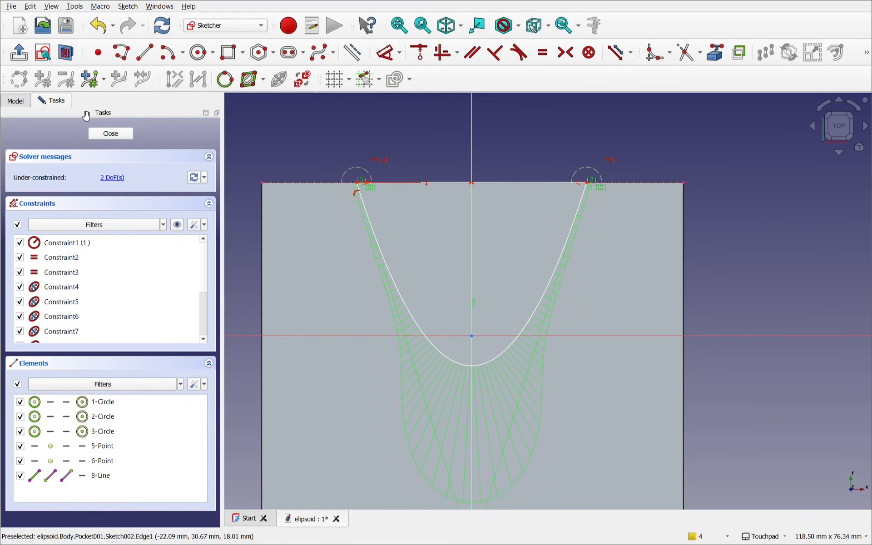
pyautogui.click(103, 134)
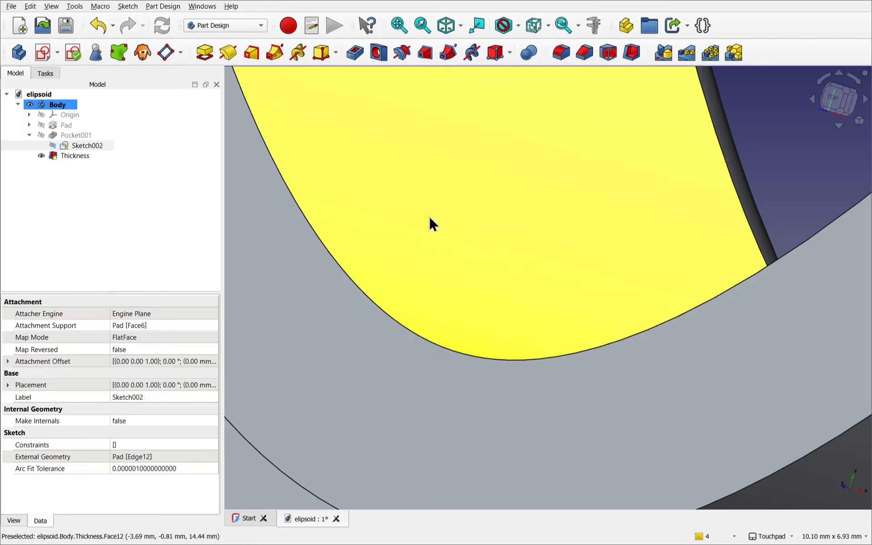
pyautogui.scroll(-8, 445, 181)
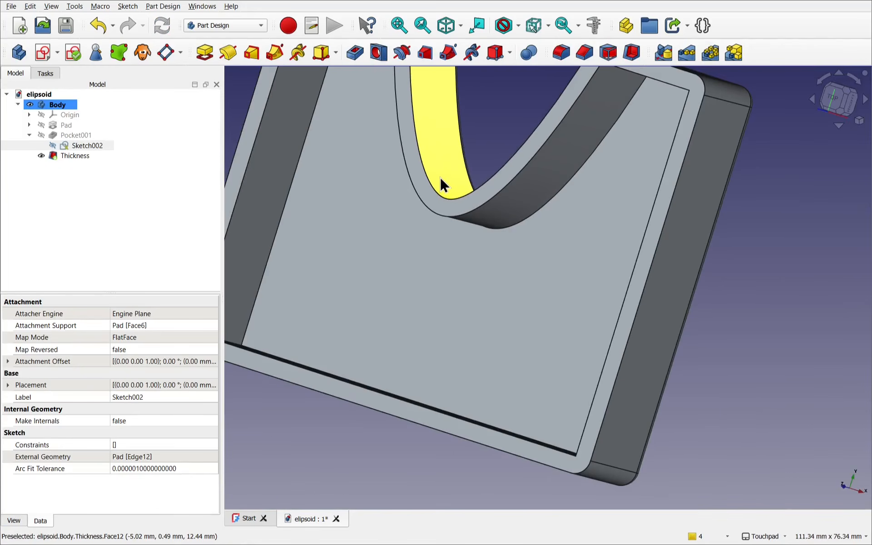
pyautogui.keyDown('shift'); pyautogui.moveTo(442, 180); pyautogui.dragTo(454, 285, button='middle'); pyautogui.keyUp('shift')
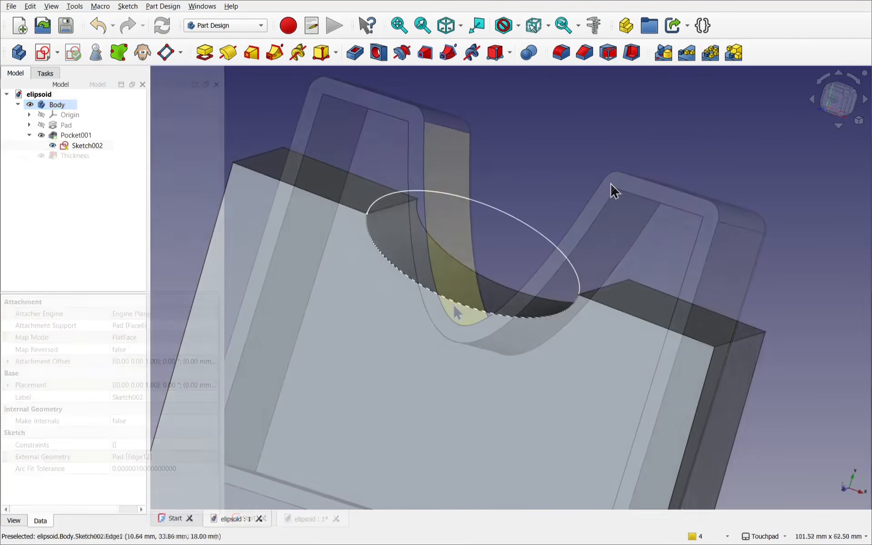
# Apply Thickness to the notched block's front face at 1.00 mm with the wall directed outward, and hide the elliptical pocket sketch.
pyautogui.scroll(-2, 611, 223)
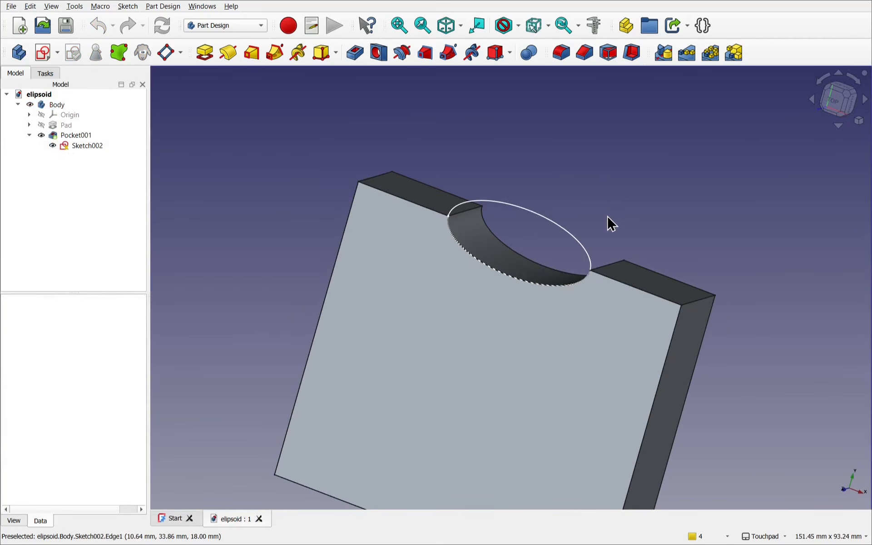
pyautogui.click(424, 329)
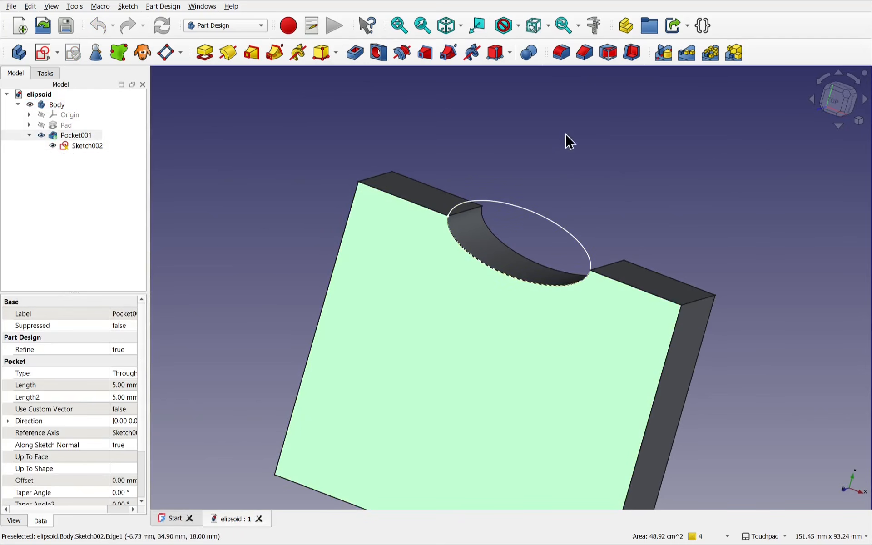
pyautogui.click(632, 53)
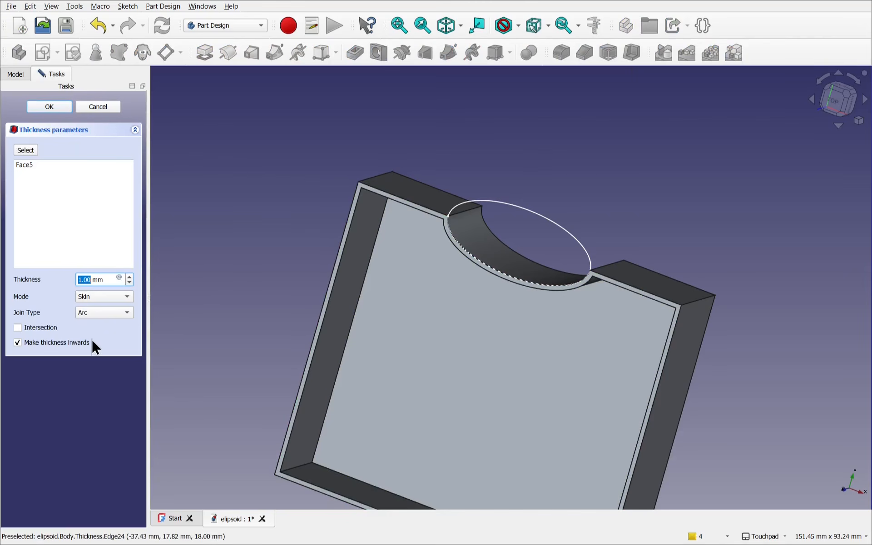
pyautogui.click(36, 340)
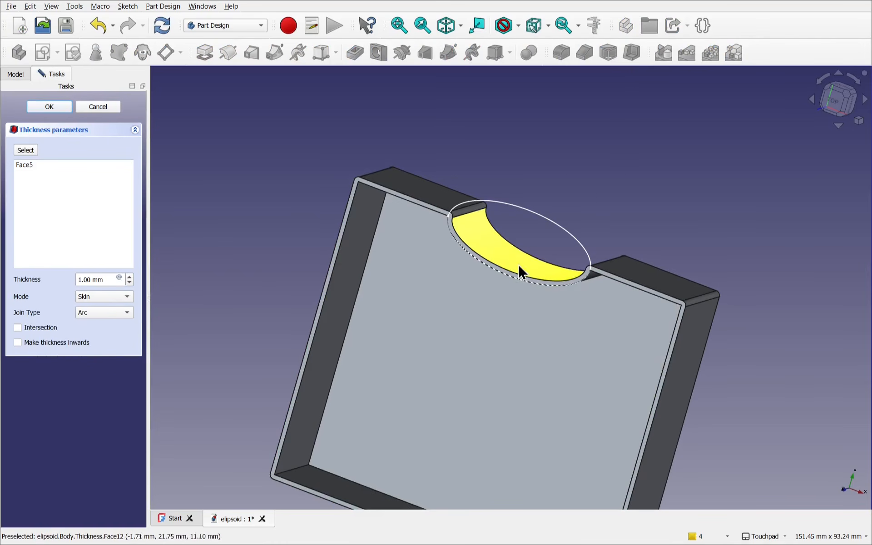
pyautogui.scroll(2, 518, 263)
pyautogui.scroll(2, 518, 272)
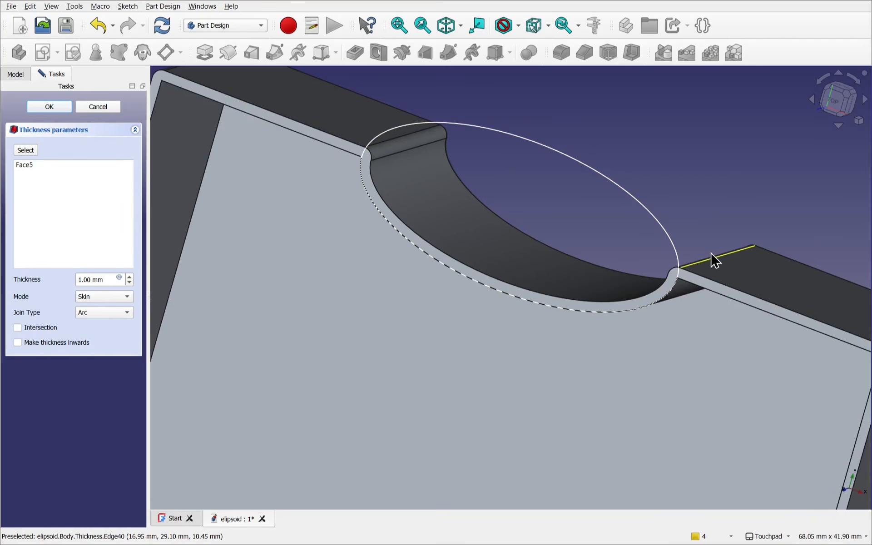
pyautogui.click(638, 200)
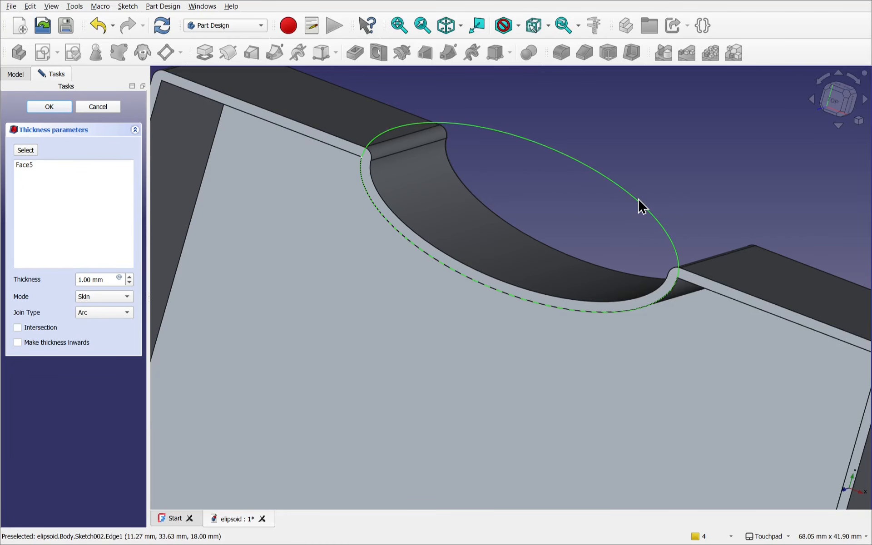
pyautogui.press('space')
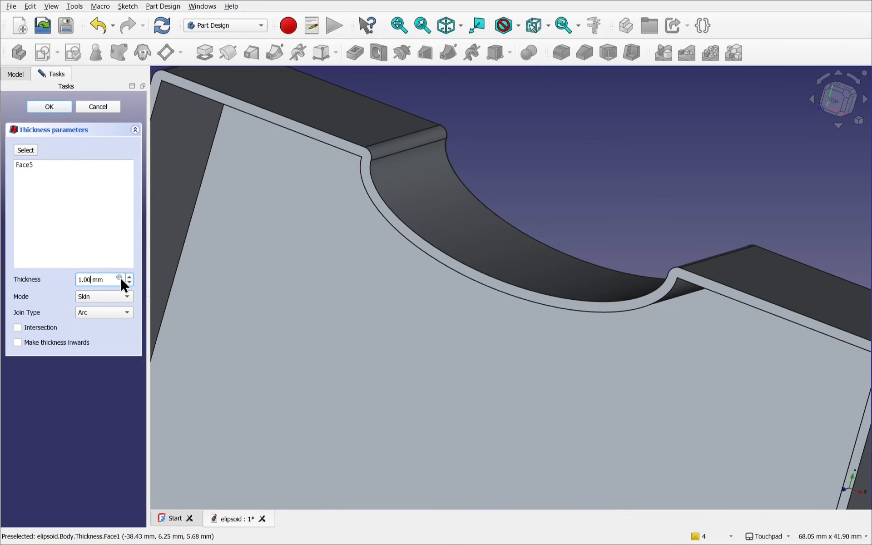
# Try raising the outward wall thickness in 0.10 mm increments to 3.80 mm, and inspect the offset curve at the notch's corner.
pyautogui.scroll(-2, 119, 277)
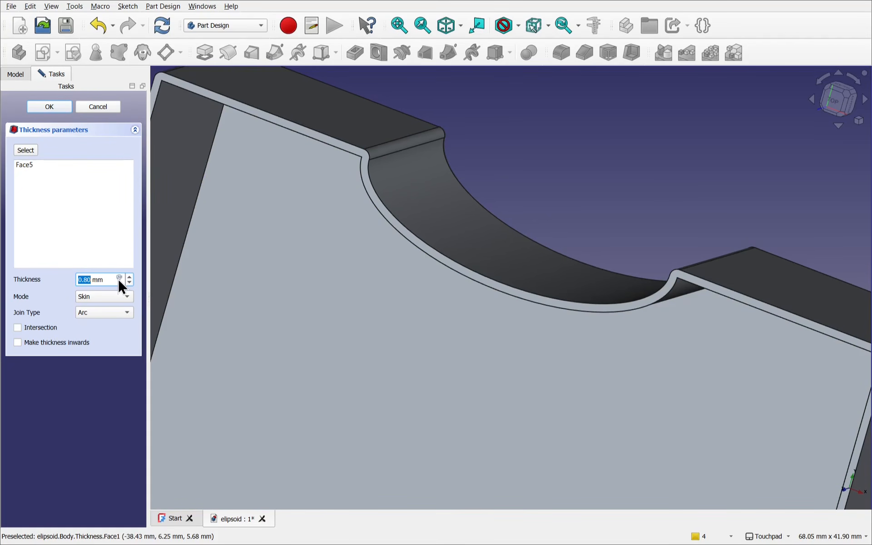
pyautogui.scroll(9, 118, 279)
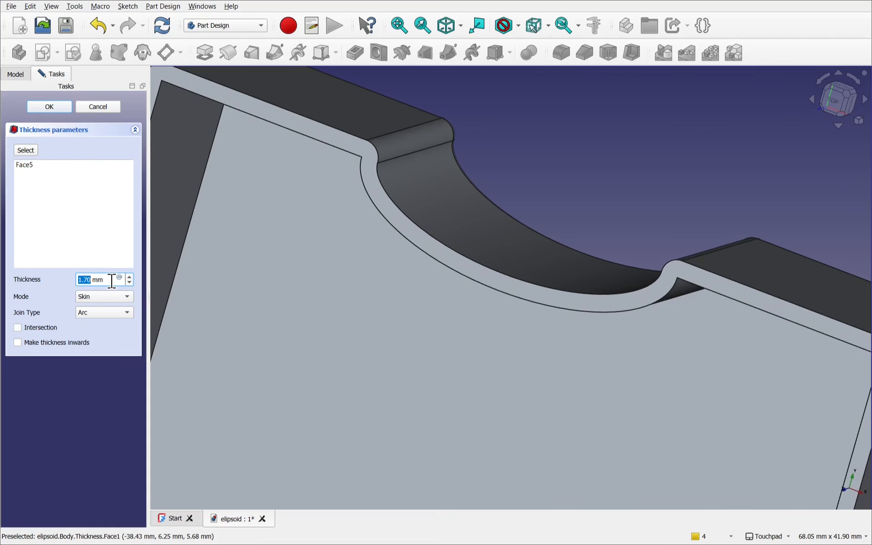
pyautogui.scroll(8, 112, 281)
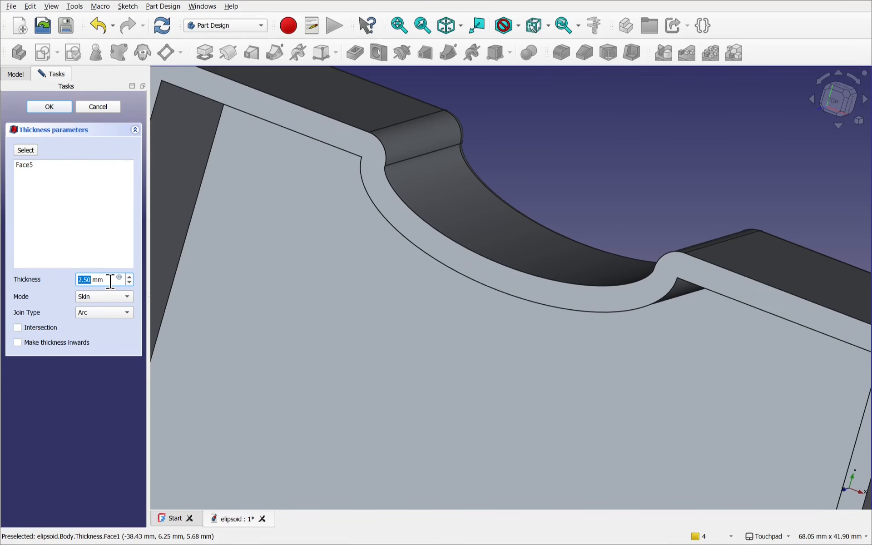
pyautogui.scroll(11, 110, 282)
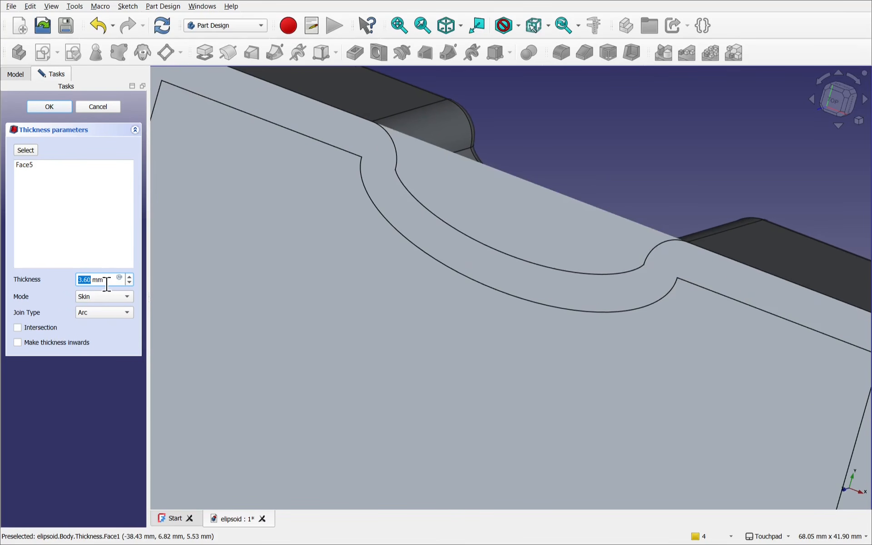
pyautogui.scroll(2, 106, 285)
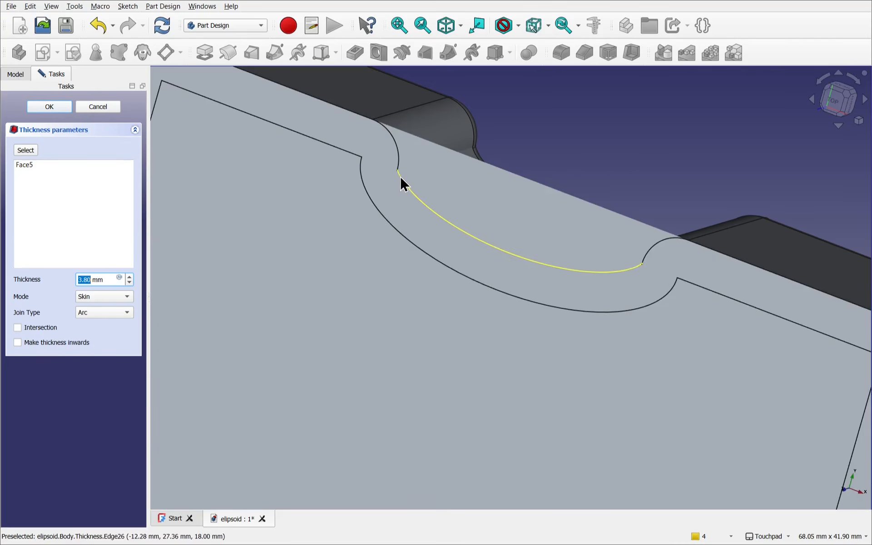
pyautogui.scroll(5, 401, 179)
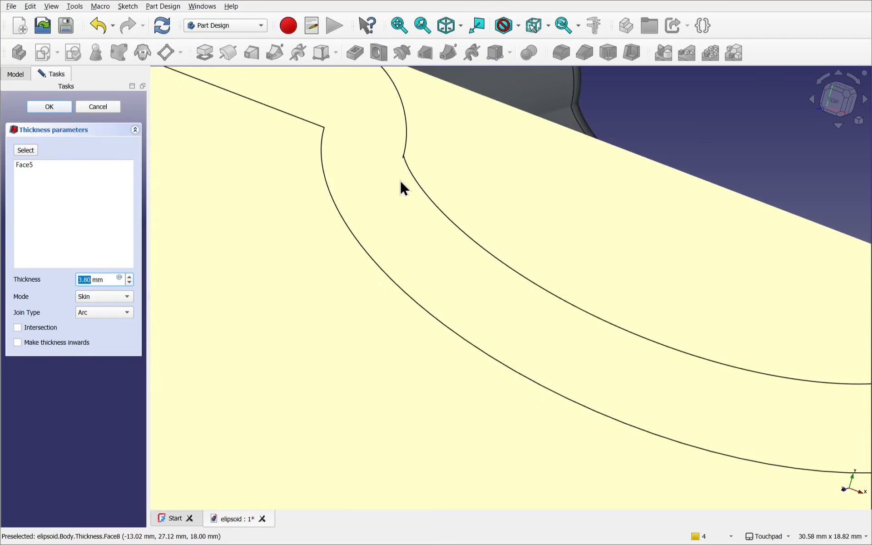
pyautogui.scroll(5, 401, 184)
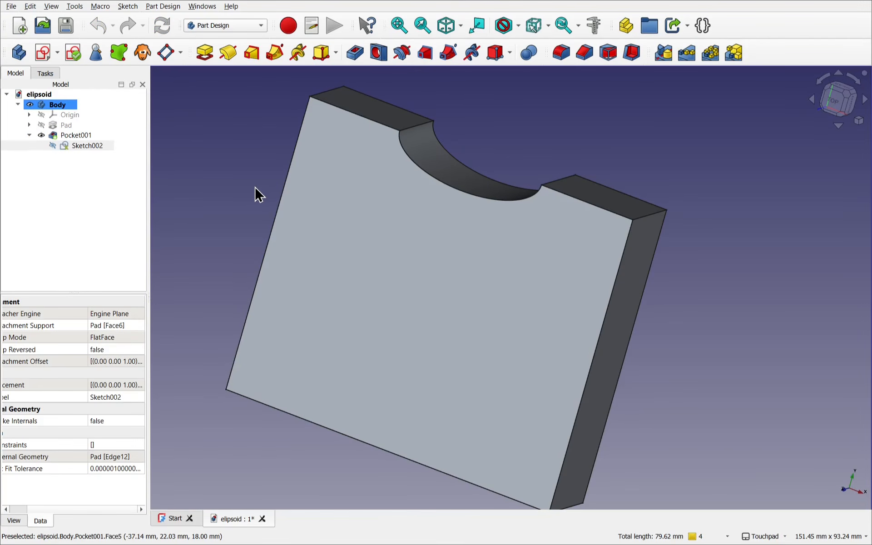
# Fillet the two top edges where the notch meets the block with a 1.00 mm radius, and inspect the rounded corners.
pyautogui.keyDown('alt'); pyautogui.moveTo(255, 187); pyautogui.dragTo(267, 221); pyautogui.keyUp('alt')
pyautogui.keyDown('shift'); pyautogui.moveTo(449, 188); pyautogui.dragTo(450, 272); pyautogui.keyUp('shift')
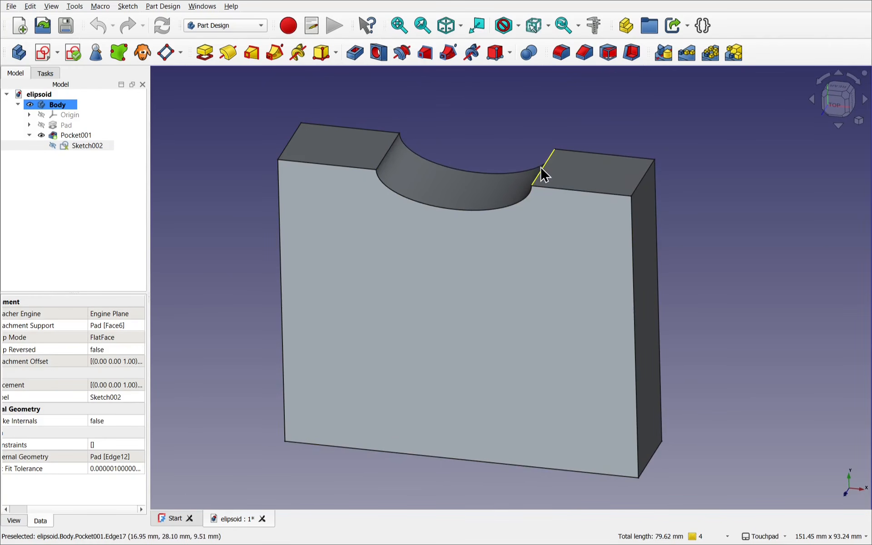
pyautogui.click(388, 154)
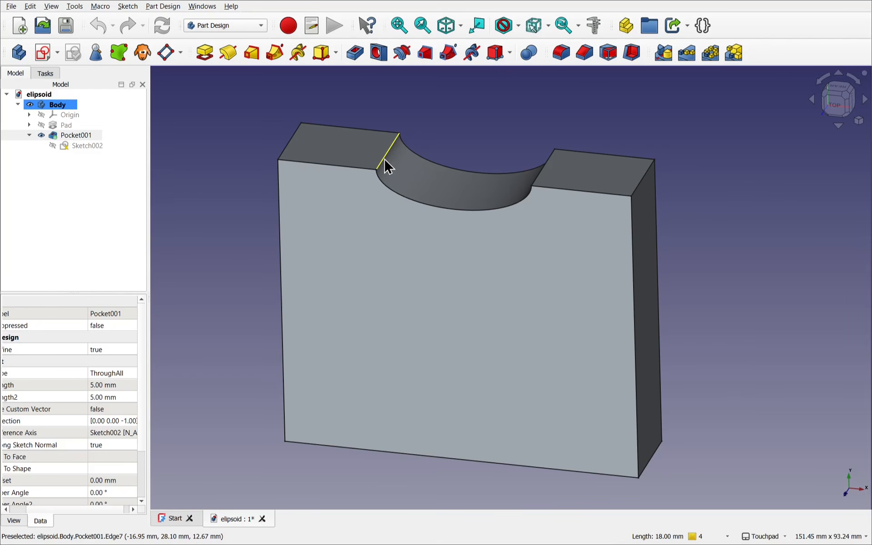
pyautogui.click(561, 52)
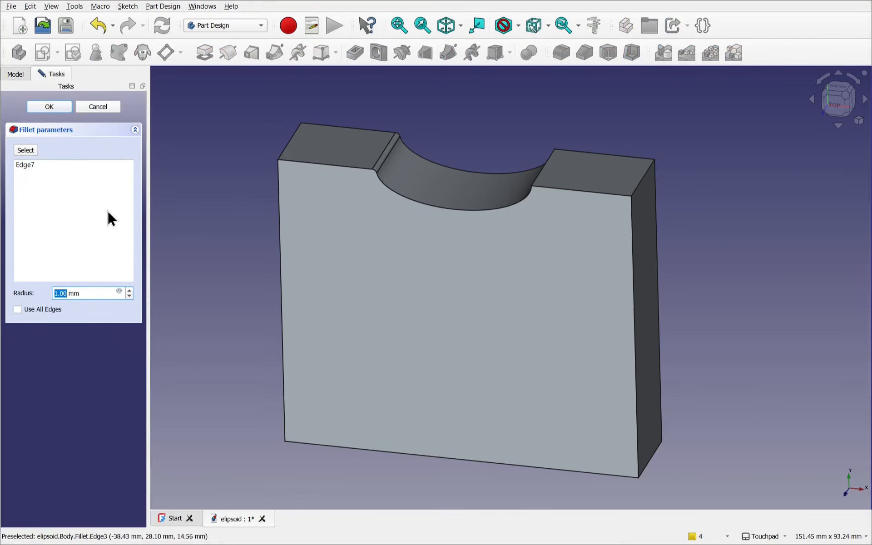
pyautogui.click(25, 150)
pyautogui.click(542, 172)
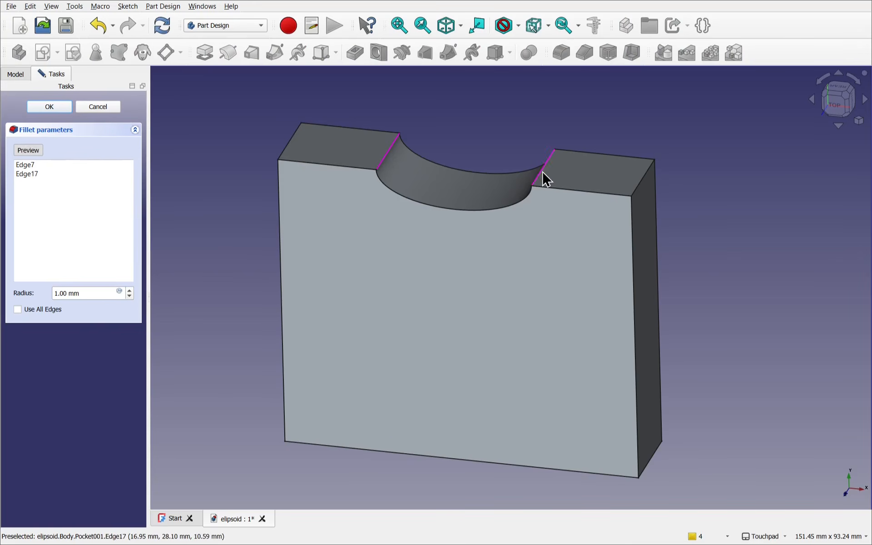
pyautogui.click(50, 107)
pyautogui.scroll(2, 435, 193)
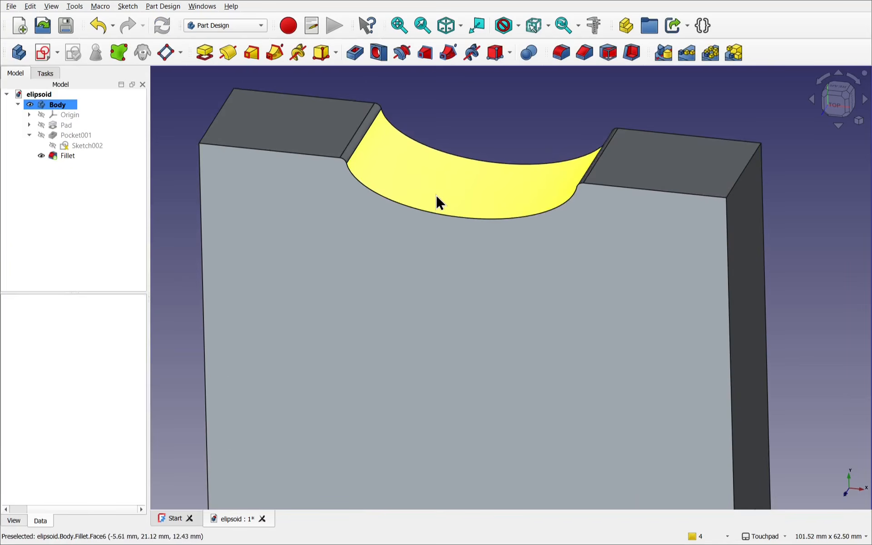
pyautogui.scroll(2, 435, 194)
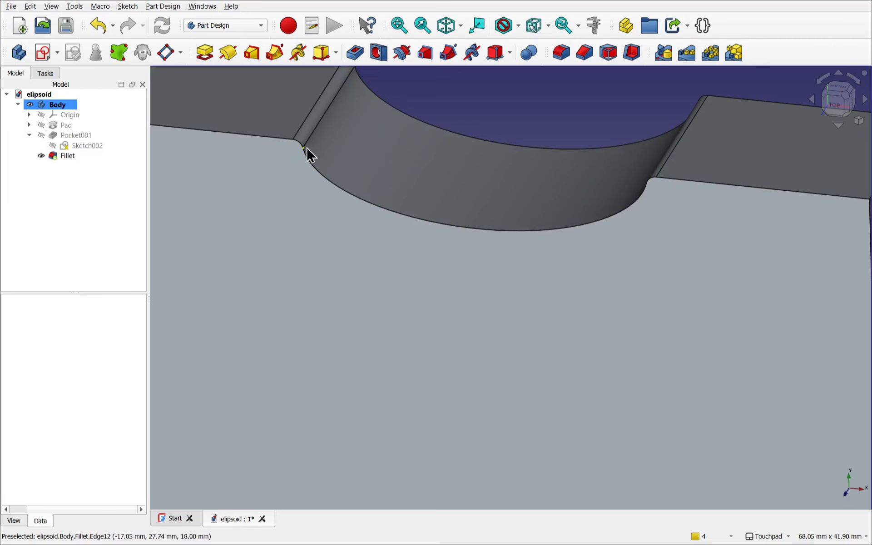
pyautogui.scroll(-4, 280, 142)
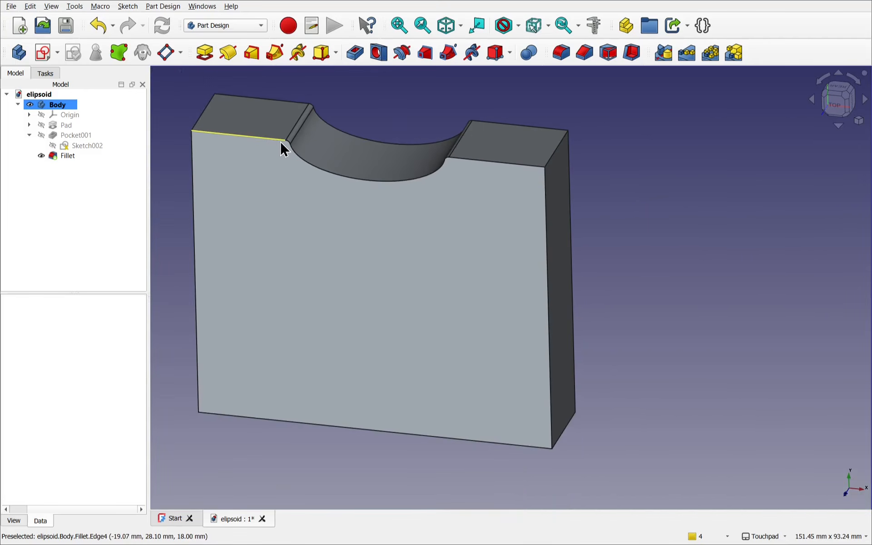
# Try an outward Thickness on the filleted block's front face, raising the wall thickness in 0.10 mm increments to 4.10 mm, and cancel it.
pyautogui.click(455, 258)
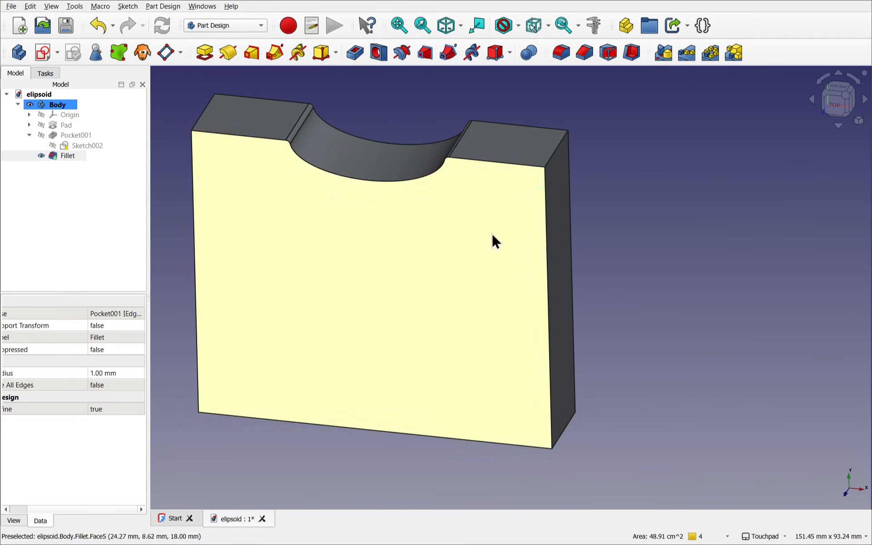
pyautogui.click(630, 53)
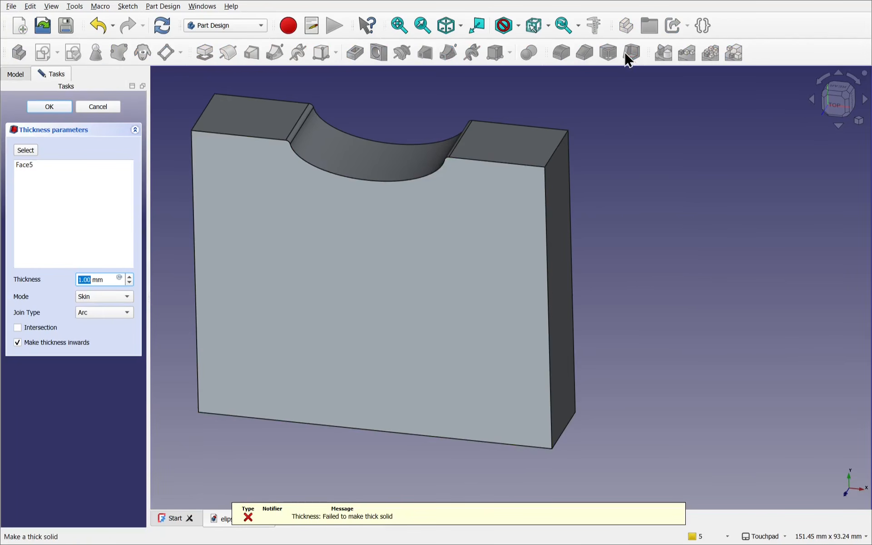
pyautogui.click(31, 344)
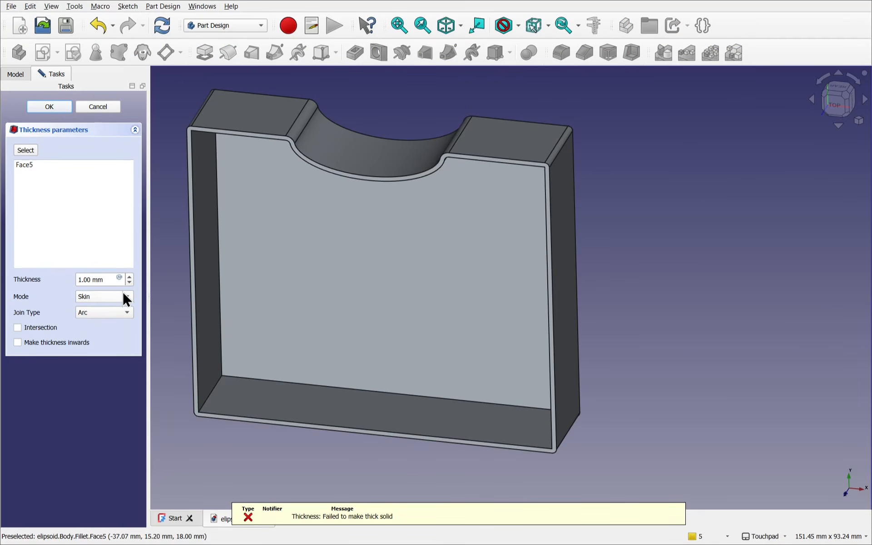
pyautogui.click(102, 280)
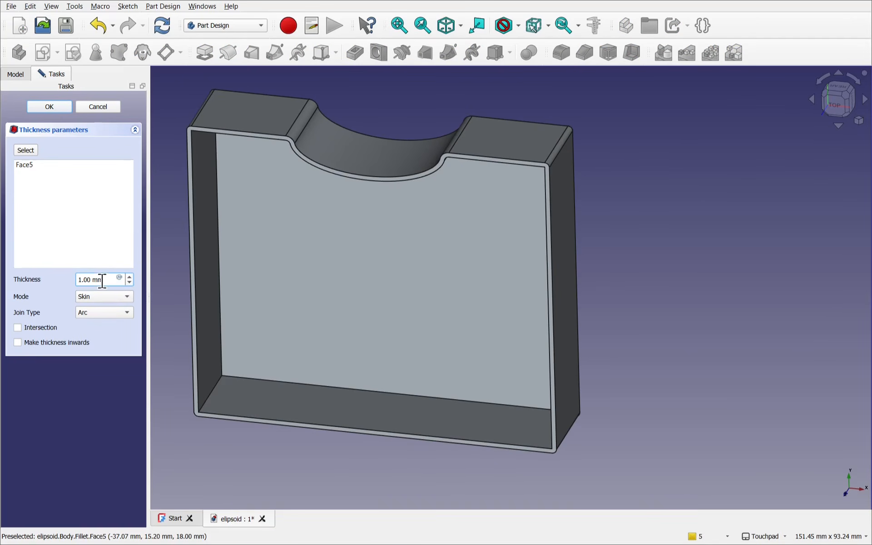
pyautogui.scroll(20, 103, 280)
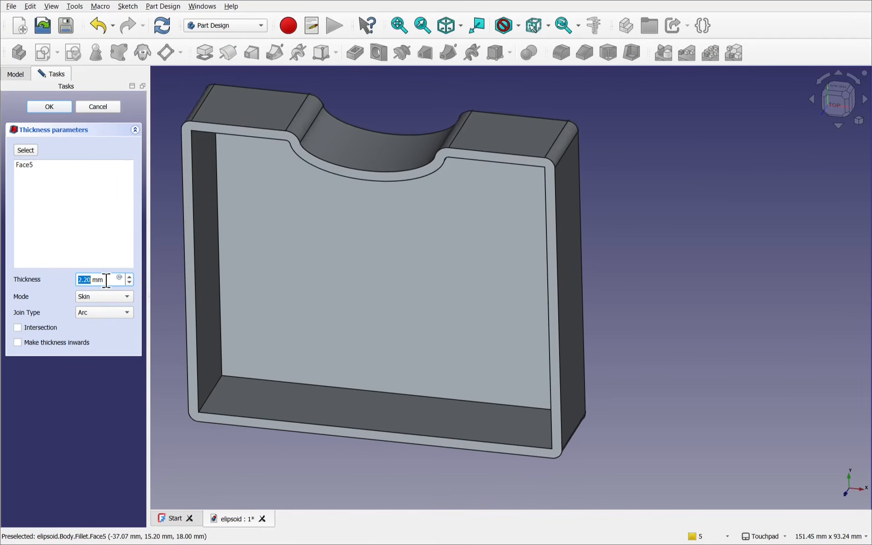
pyautogui.scroll(4, 106, 280)
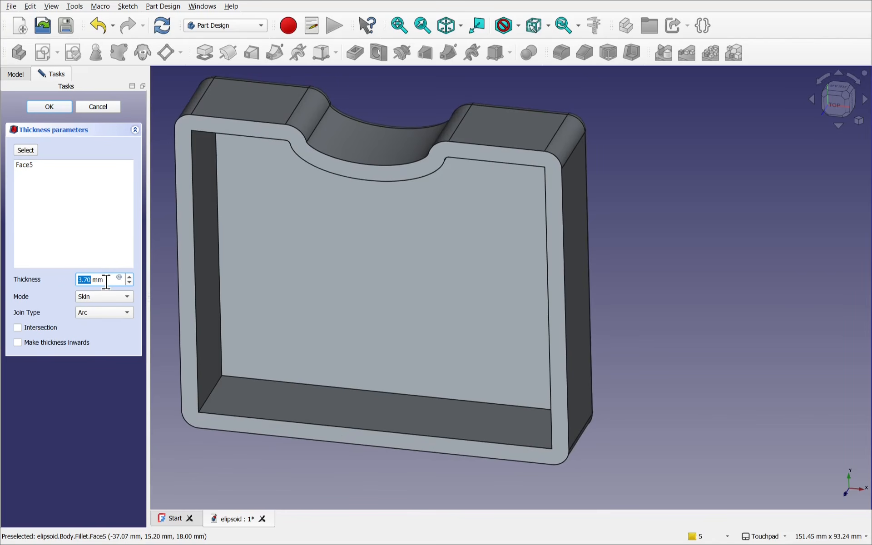
pyautogui.scroll(4, 106, 280)
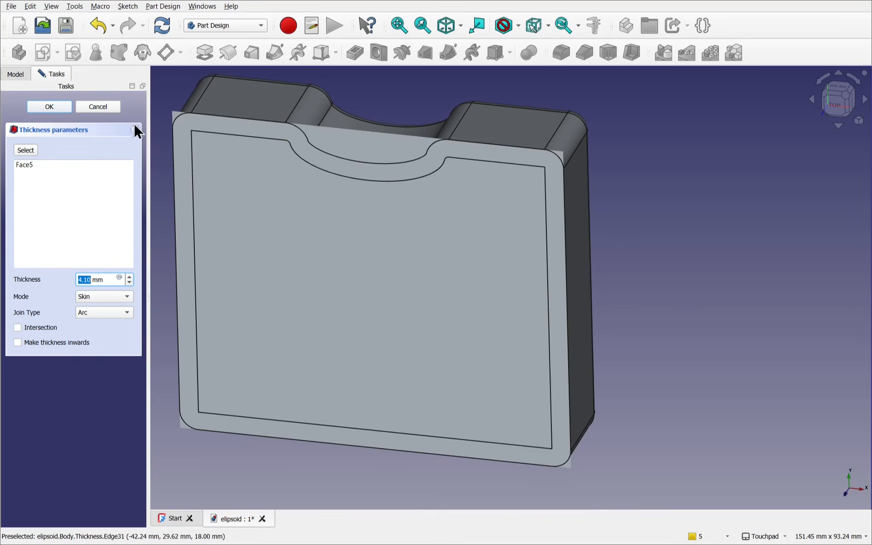
pyautogui.click(94, 106)
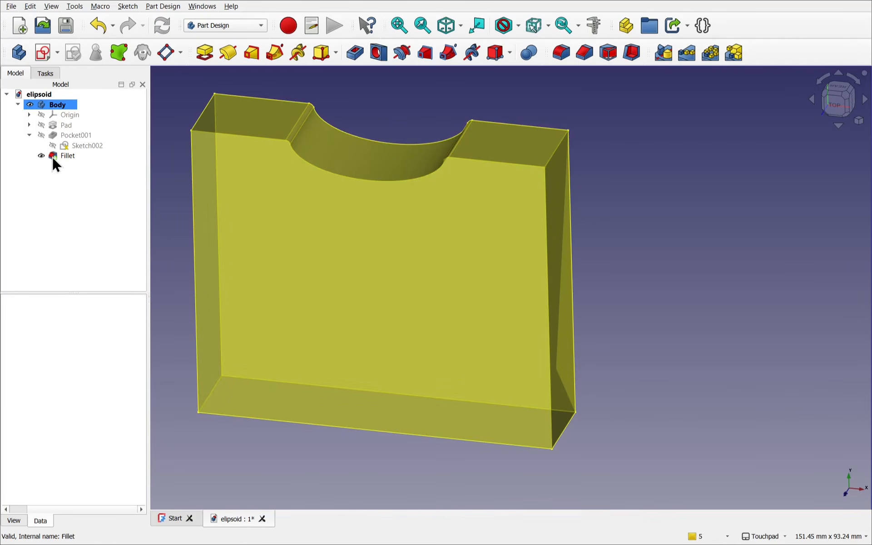
# Set the radius of the notch-edge fillet to 5.00 mm.
pyautogui.doubleClick(55, 156)
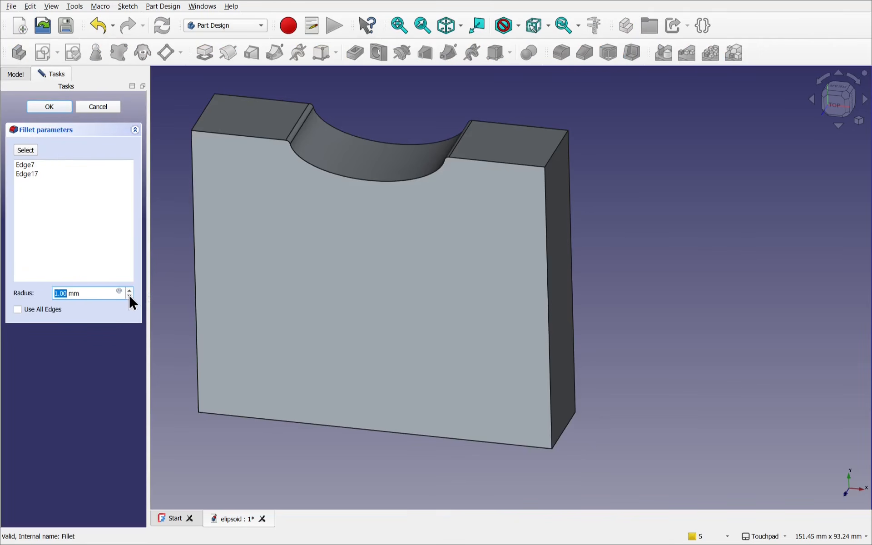
pyautogui.scroll(4, 108, 294)
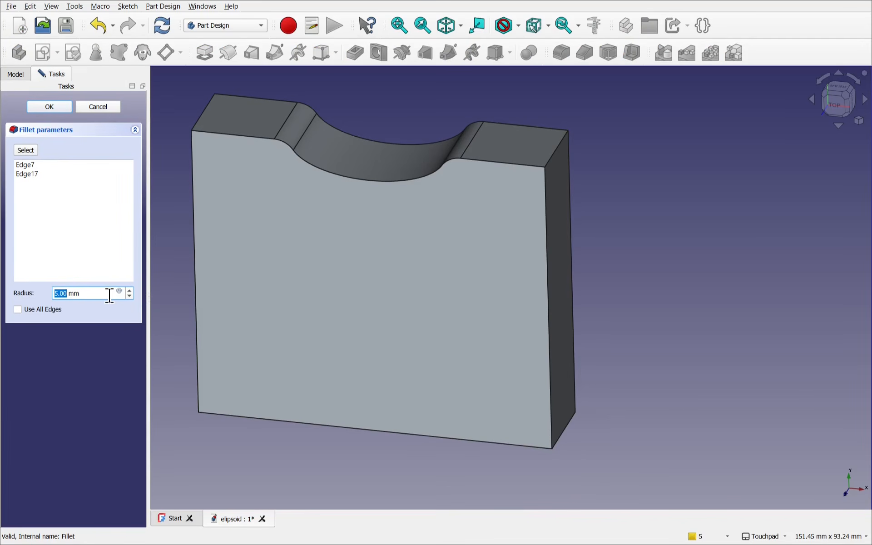
pyautogui.click(50, 105)
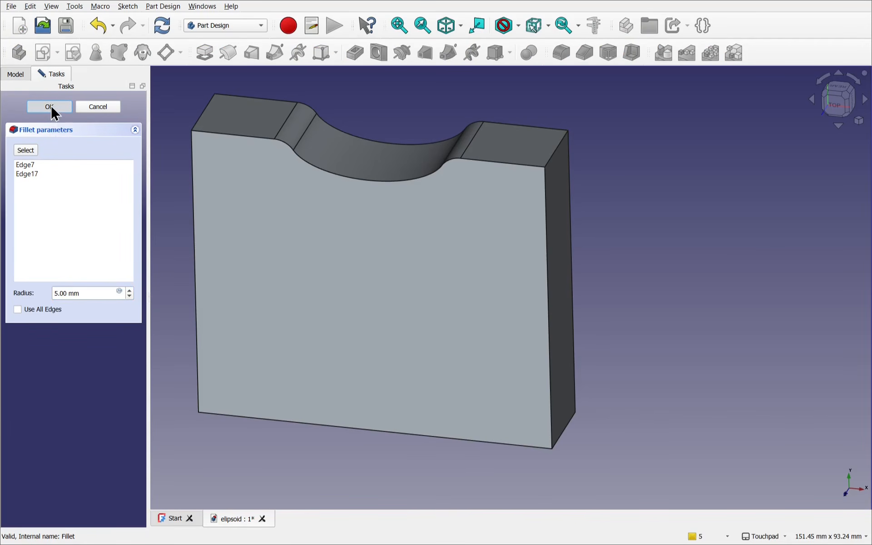
# Apply an outward Thickness to the filleted block's front face, raising the wall thickness in 0.10 mm increments to 5.00 mm.
pyautogui.click(336, 245)
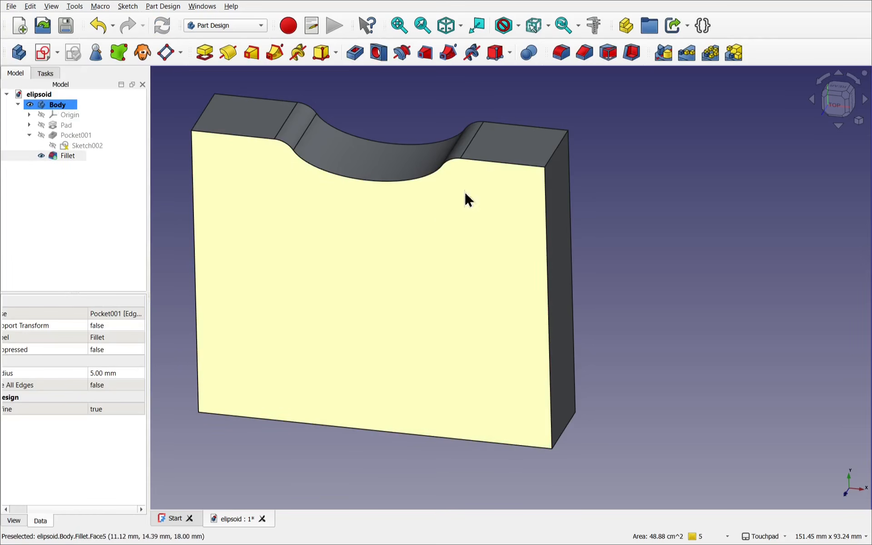
pyautogui.click(633, 53)
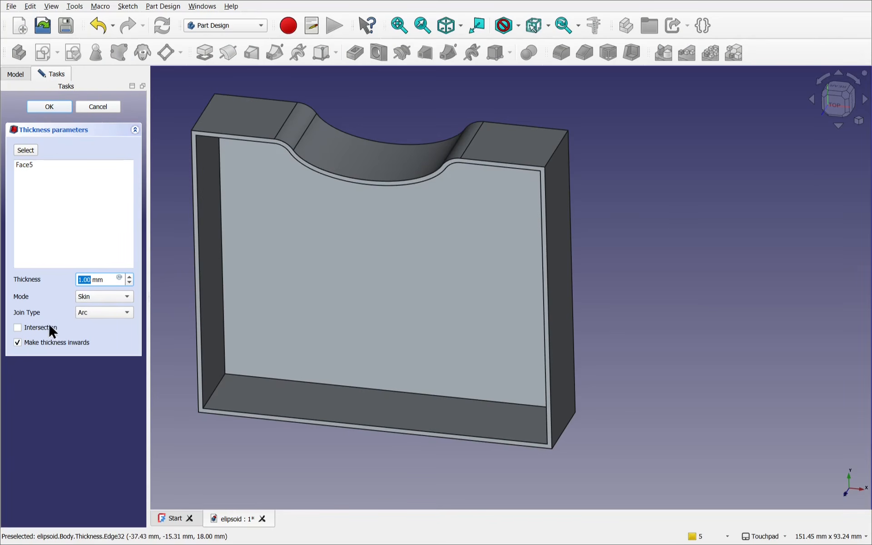
pyautogui.click(29, 342)
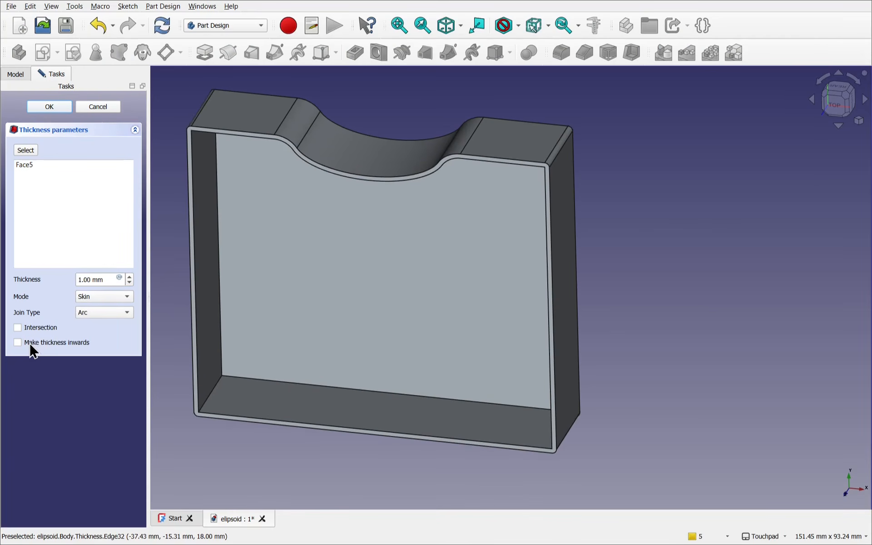
pyautogui.click(97, 279)
pyautogui.scroll(19, 100, 279)
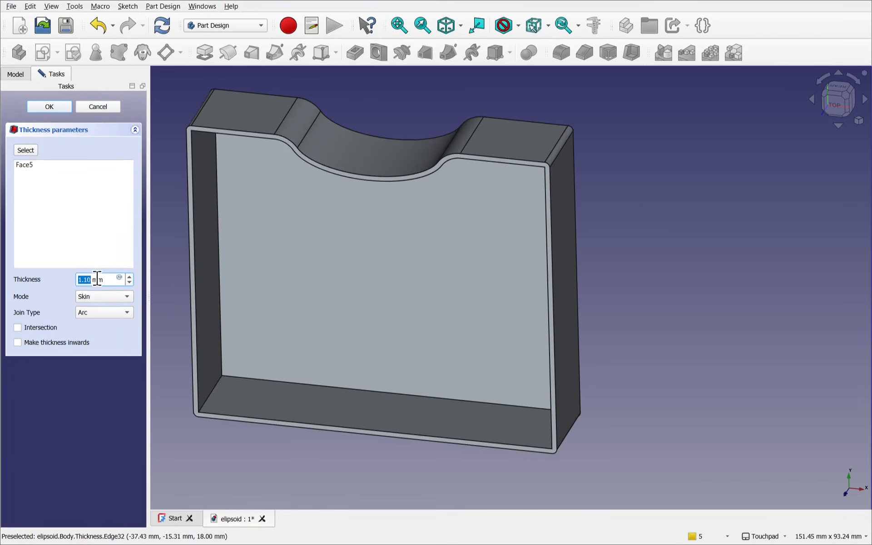
pyautogui.scroll(16, 105, 279)
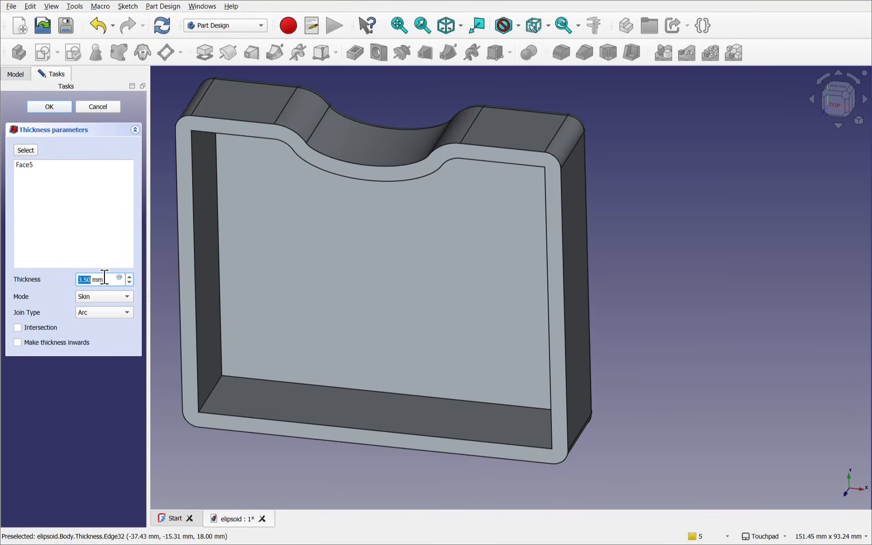
pyautogui.scroll(17, 104, 278)
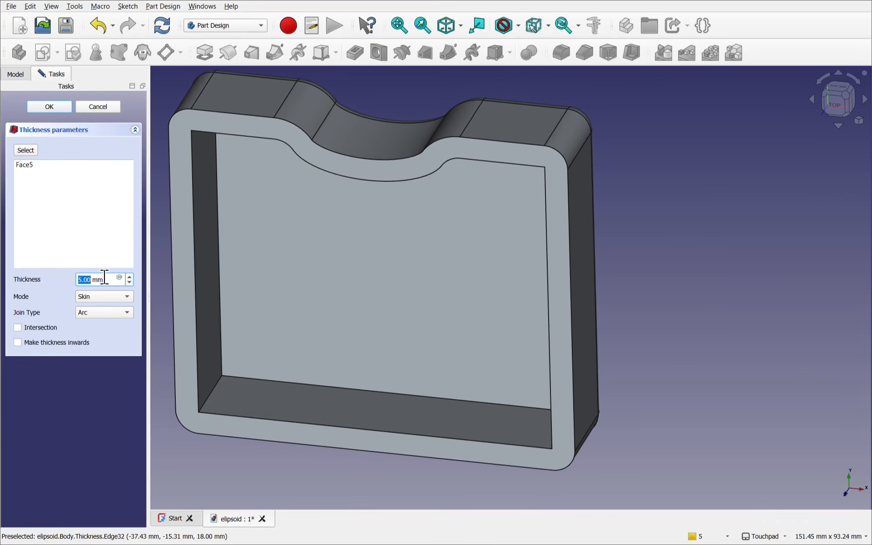
pyautogui.scroll(5, 104, 277)
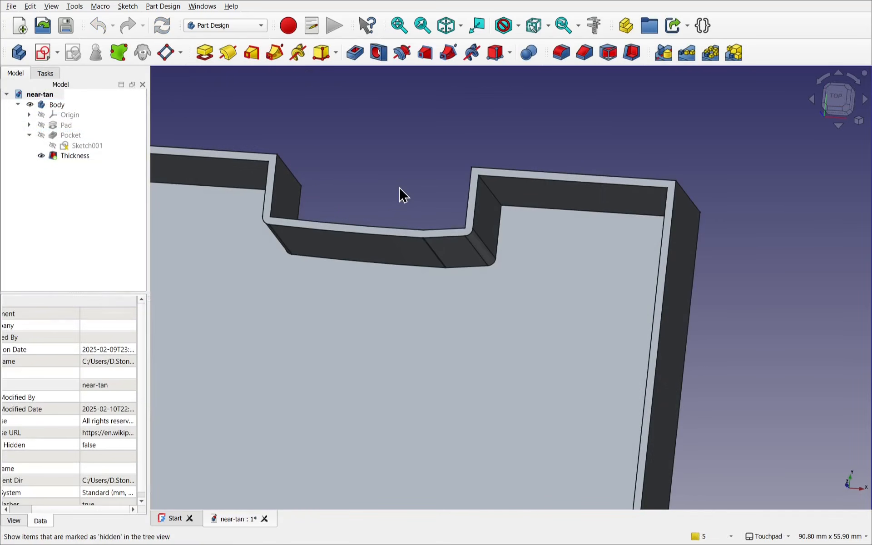
# Examine the shelled notch in the near-tan model and the arc and short line at the base of its pocket sketch.
pyautogui.moveTo(400, 188); pyautogui.dragTo(403, 199, button='middle')
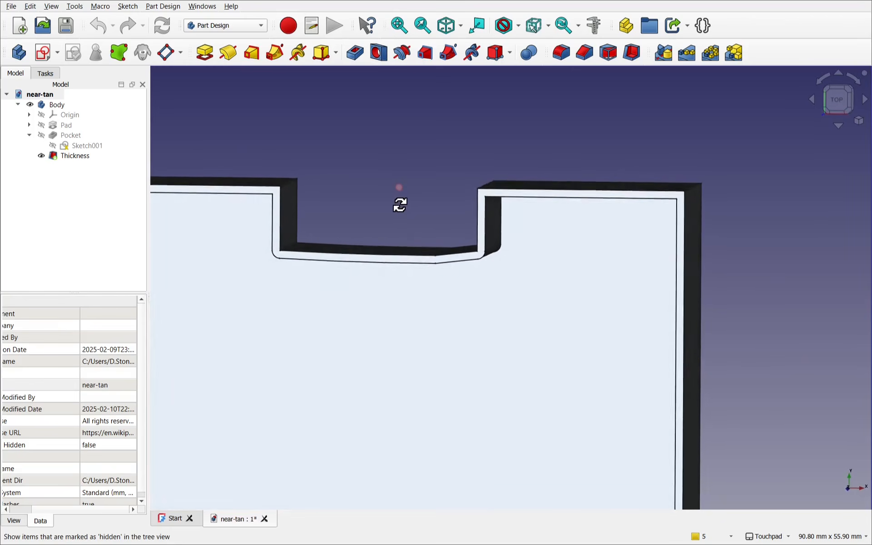
pyautogui.click(85, 154)
pyautogui.doubleClick(85, 150)
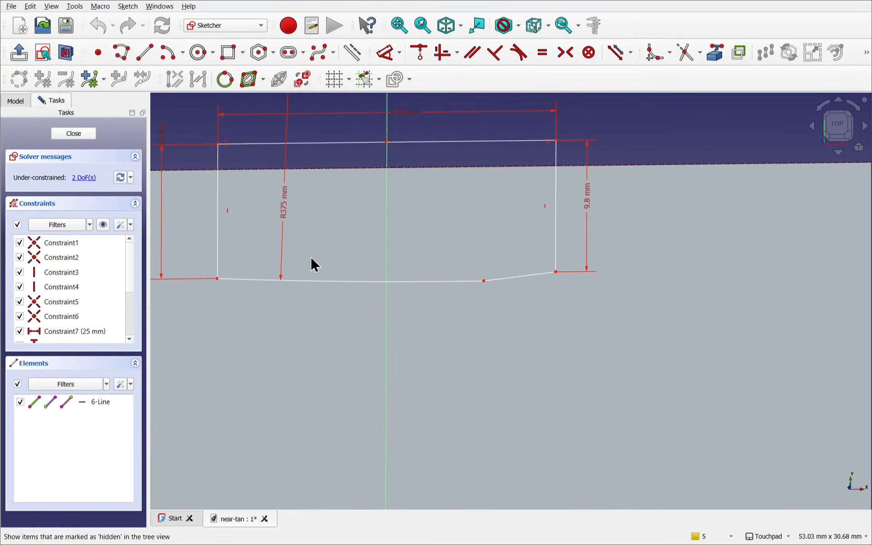
pyautogui.click(318, 281)
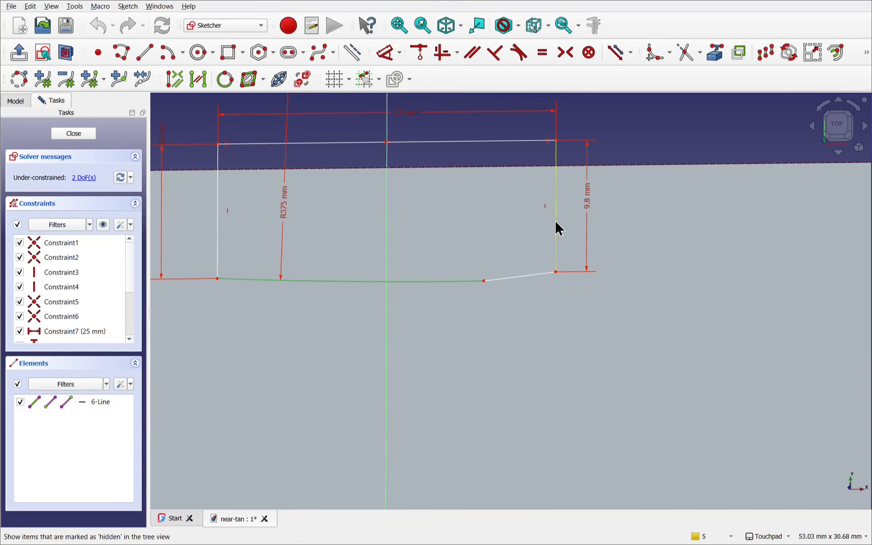
pyautogui.click(74, 134)
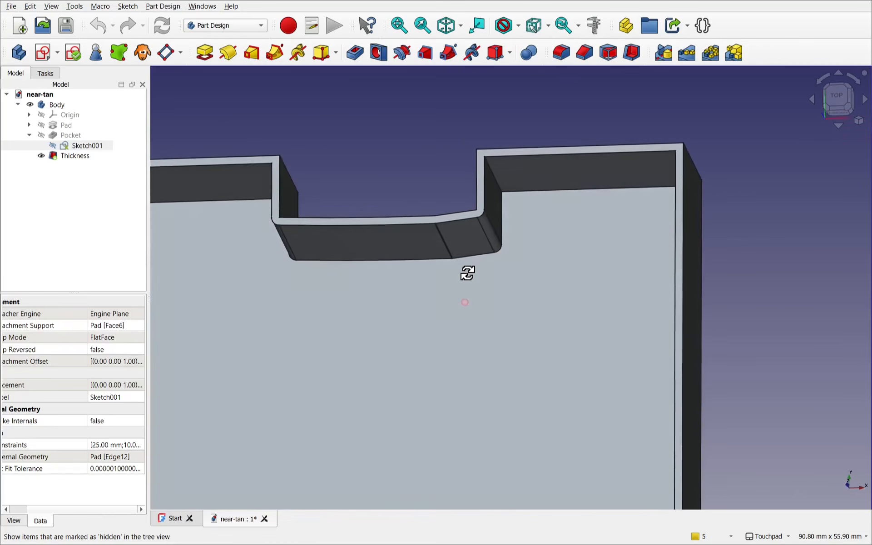
pyautogui.keyDown('shift'); pyautogui.moveTo(468, 273); pyautogui.dragTo(440, 300); pyautogui.keyUp('shift')
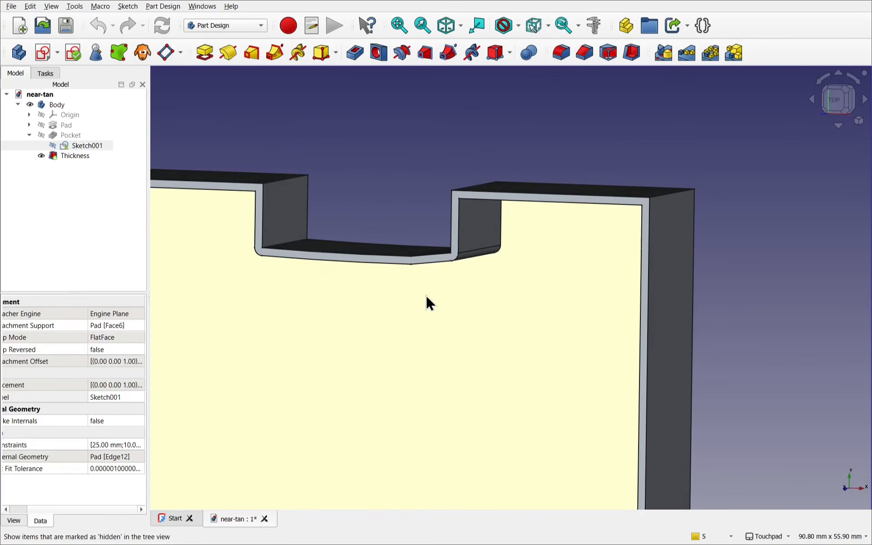
# Try setting the height dimension beside the short sloped line in the notch sketch to 9.9 mm.
pyautogui.doubleClick(77, 147)
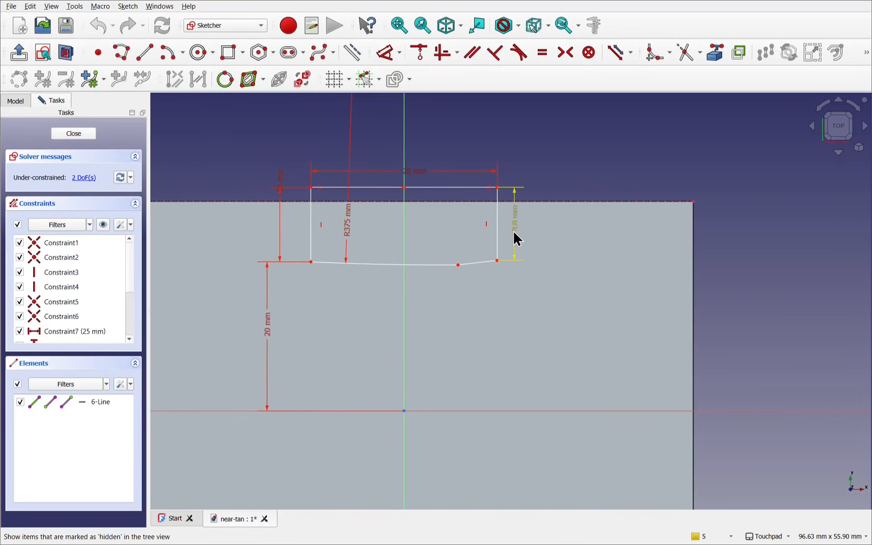
pyautogui.doubleClick(514, 236)
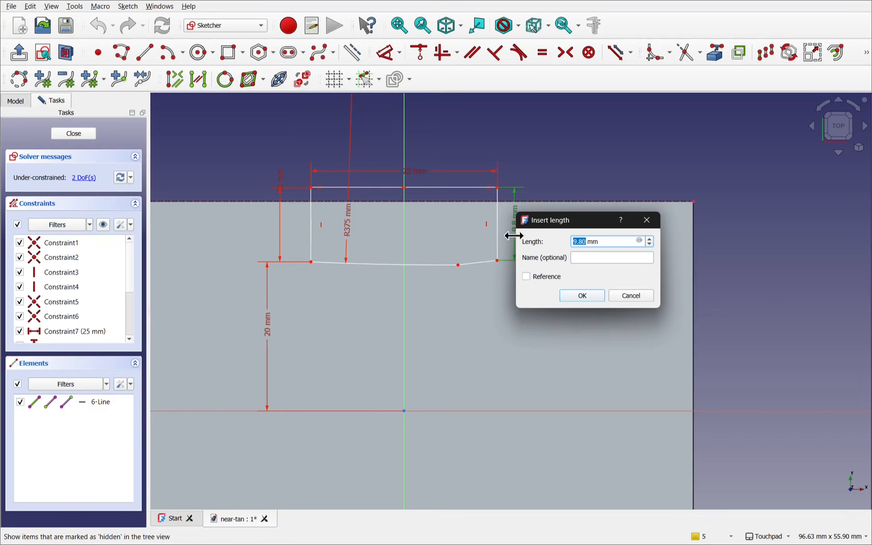
pyautogui.click(584, 242)
pyautogui.press('BackSpace')
pyautogui.write('9')
pyautogui.press('Return')
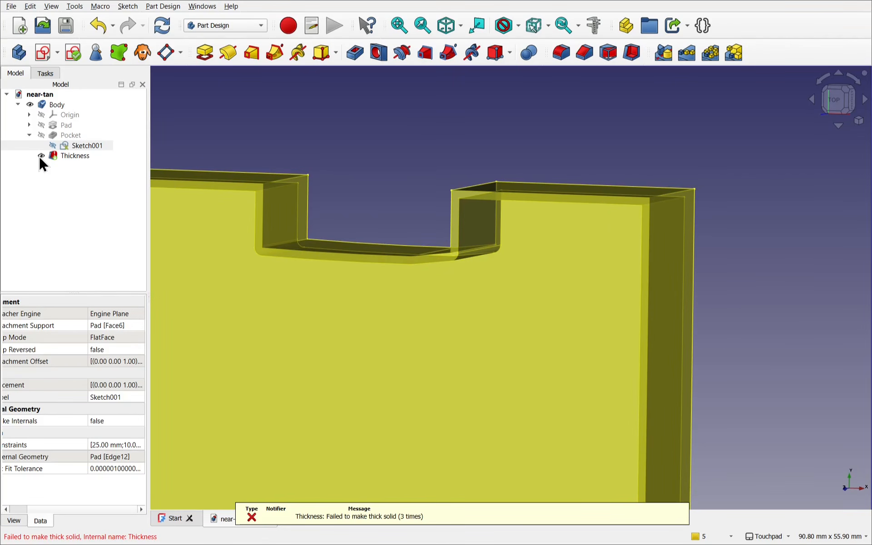
# Set the height dimension beside the notch sketch's sloped line to 9.8 mm and close the sketch.
pyautogui.doubleClick(80, 144)
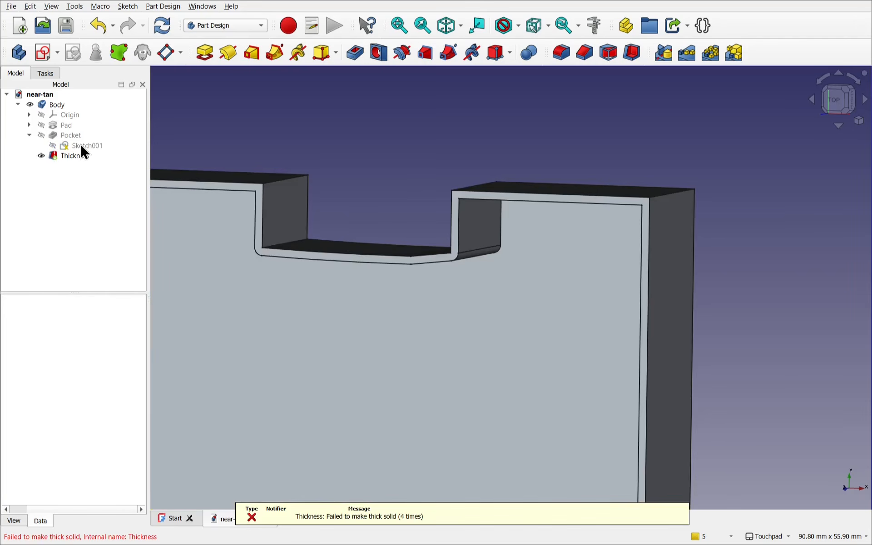
pyautogui.doubleClick(93, 148)
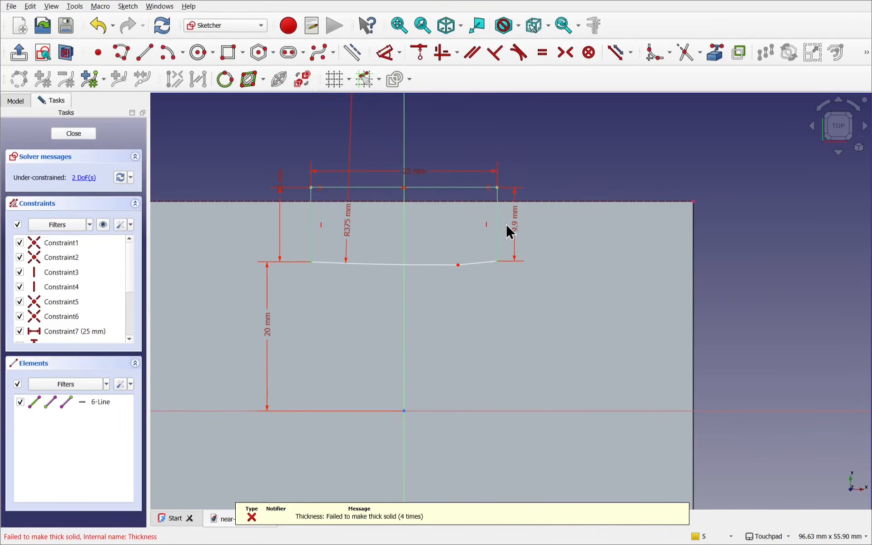
pyautogui.doubleClick(518, 227)
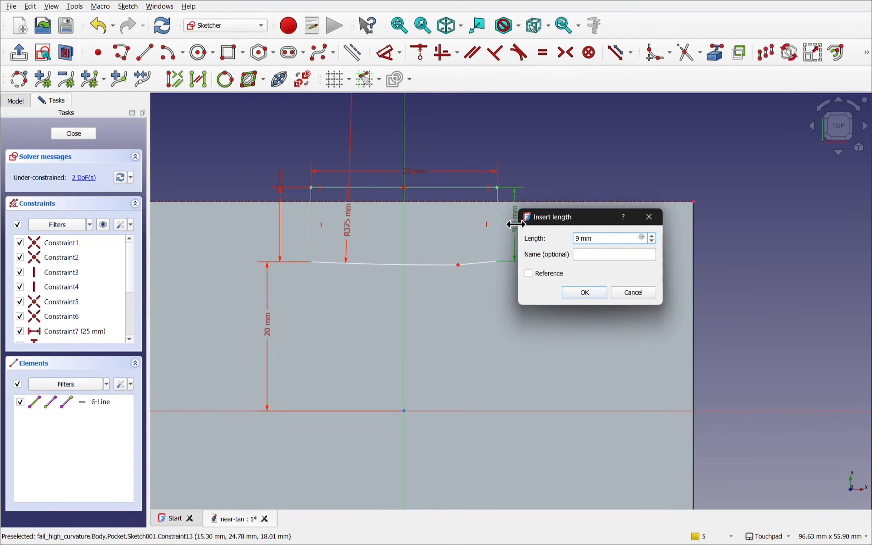
pyautogui.write('.8')
pyautogui.press('Return')
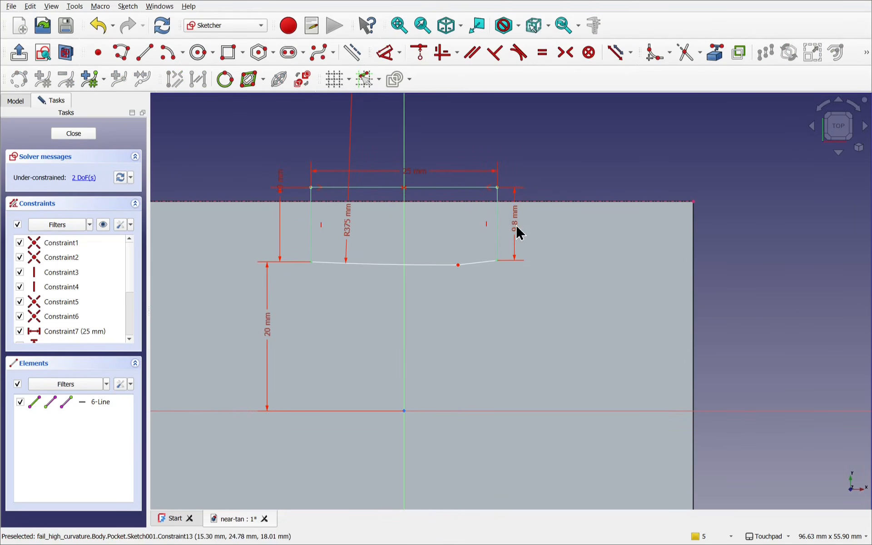
pyautogui.click(74, 133)
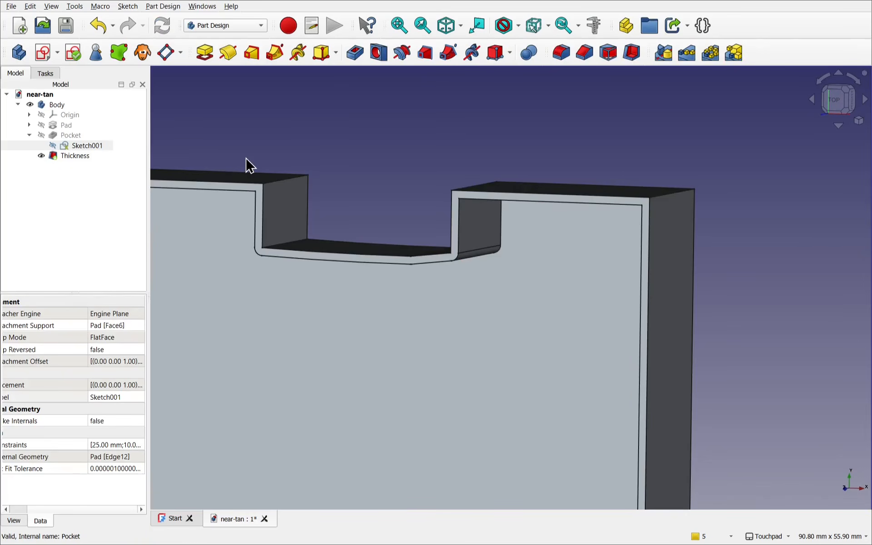
# Replace the 9.8 mm height dimension in the notch sketch with a tangent constraint between the R375 arc and the adjoining line.
pyautogui.doubleClick(89, 145)
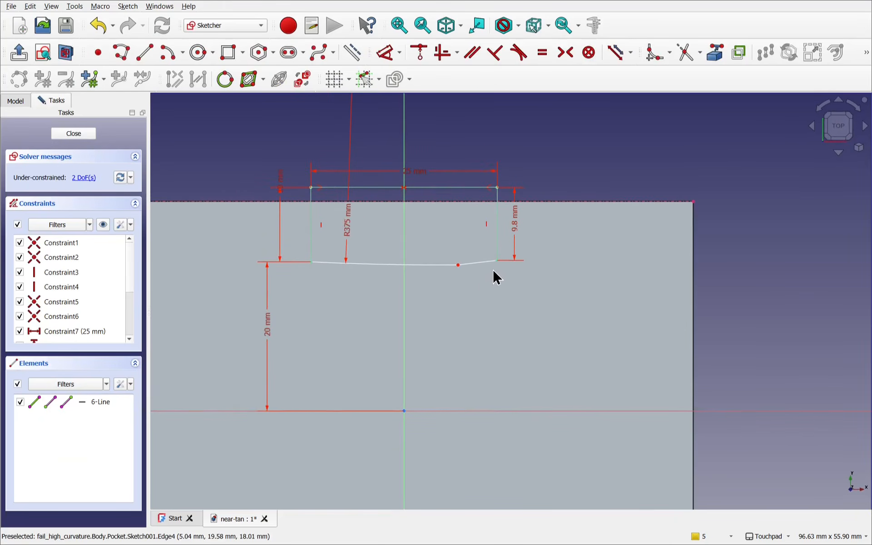
pyautogui.click(514, 222)
pyautogui.press('Delete')
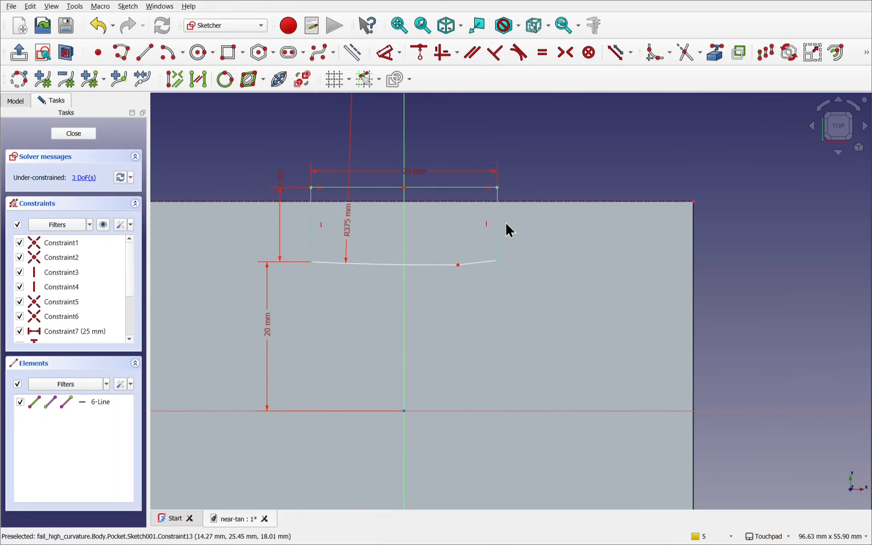
pyautogui.click(422, 264)
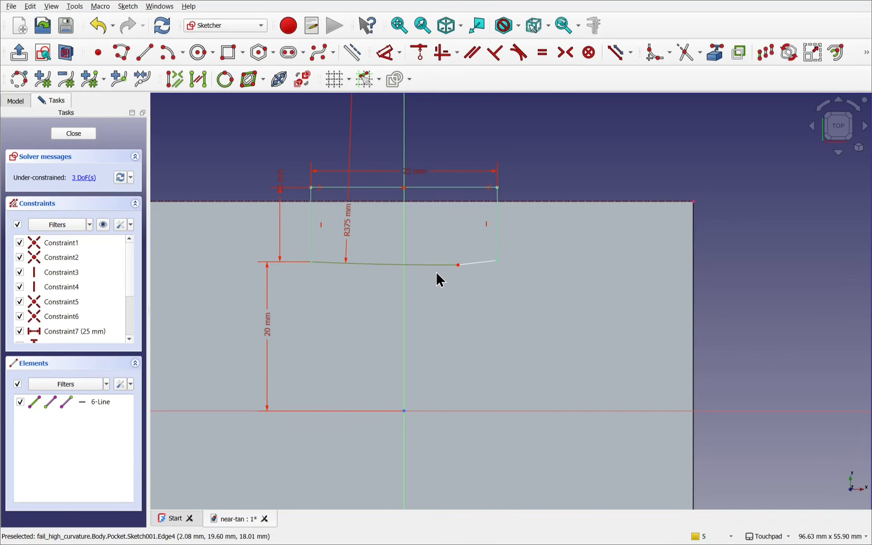
pyautogui.click(482, 264)
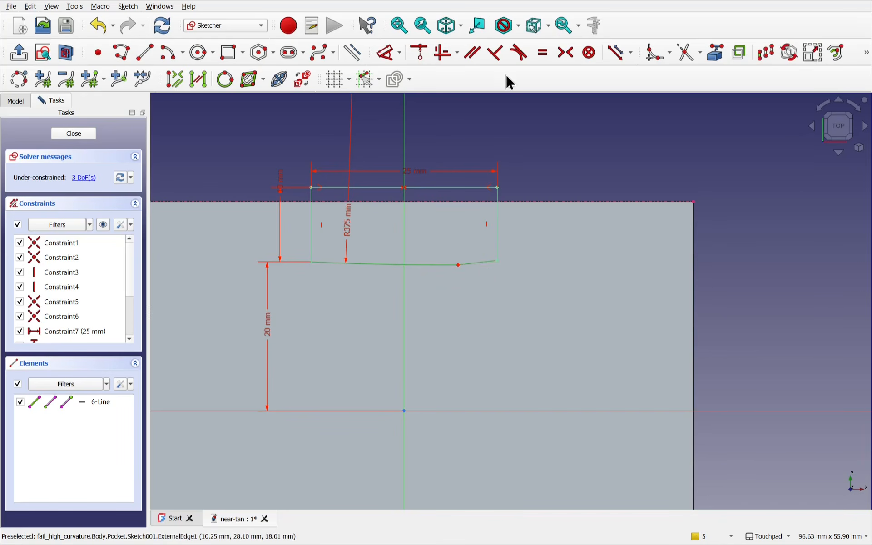
pyautogui.click(518, 53)
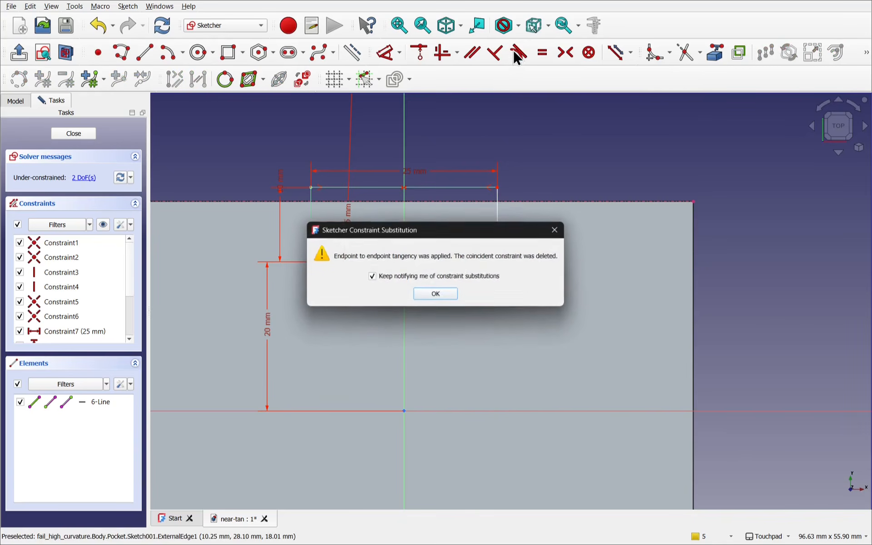
pyautogui.click(436, 295)
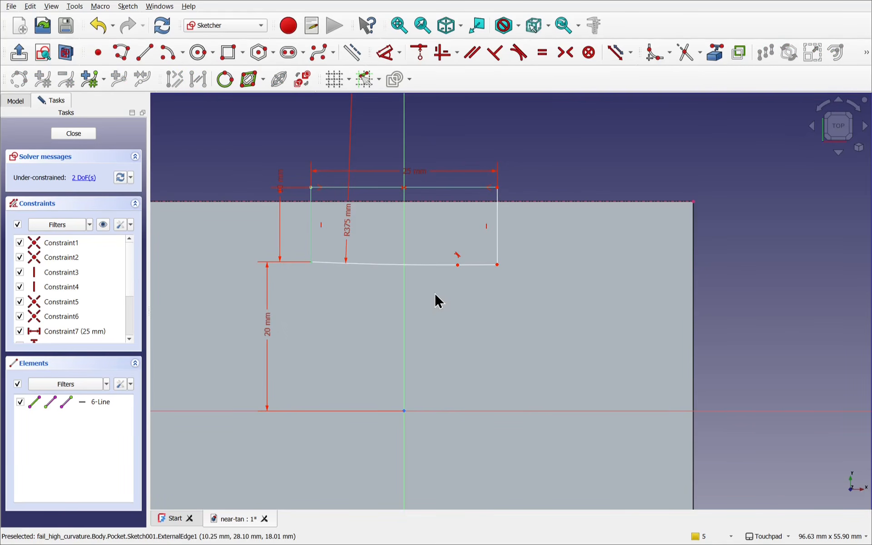
pyautogui.click(63, 133)
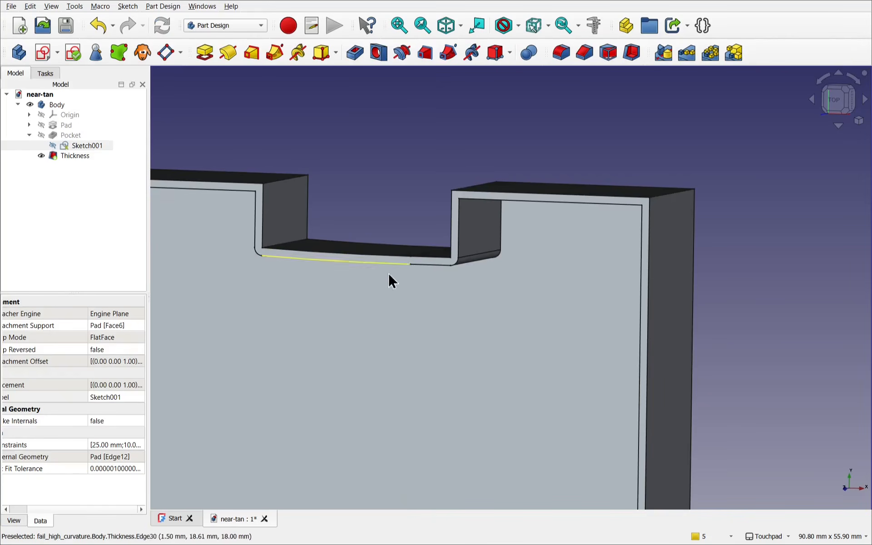
pyautogui.moveTo(414, 278); pyautogui.dragTo(391, 307, button='middle')
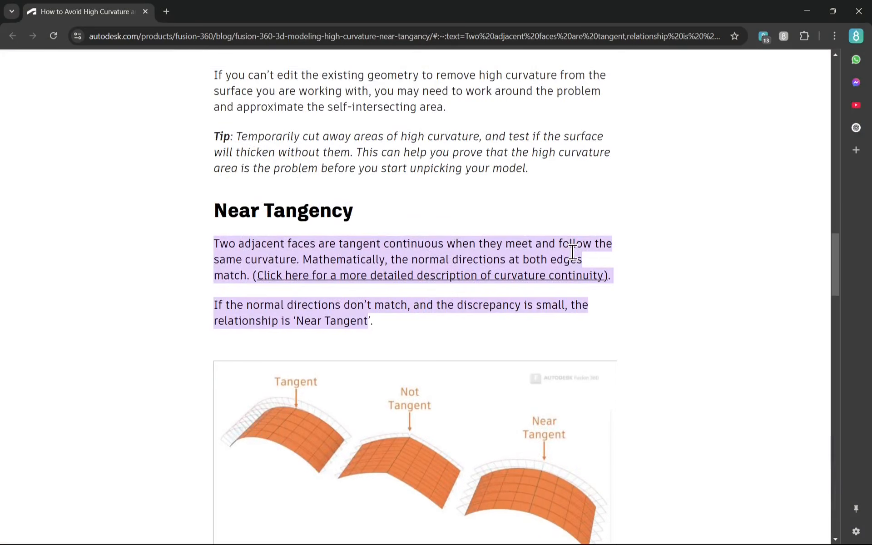
# Switch to the browser and read the Autodesk article's title, high curvature illustration and near tangency explanation.
pyautogui.scroll(6, 571, 252)
pyautogui.scroll(10, 568, 261)
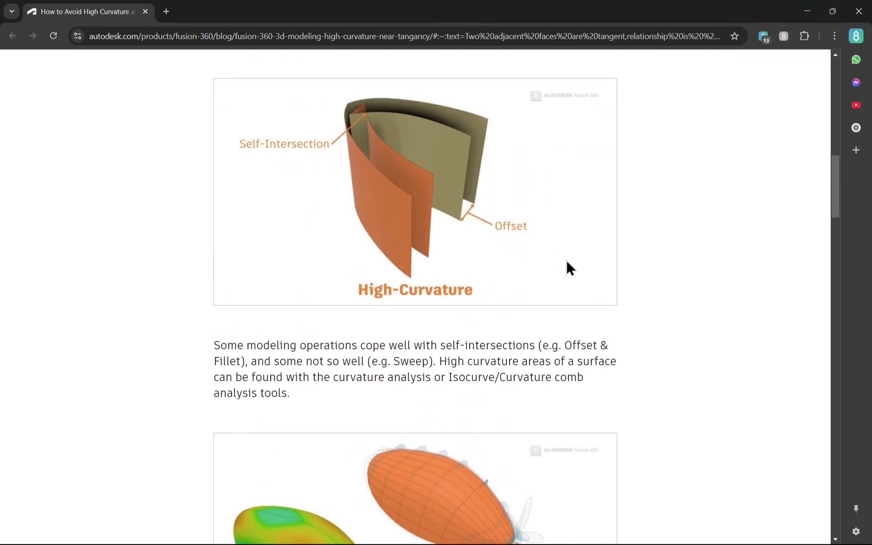
pyautogui.scroll(5, 558, 262)
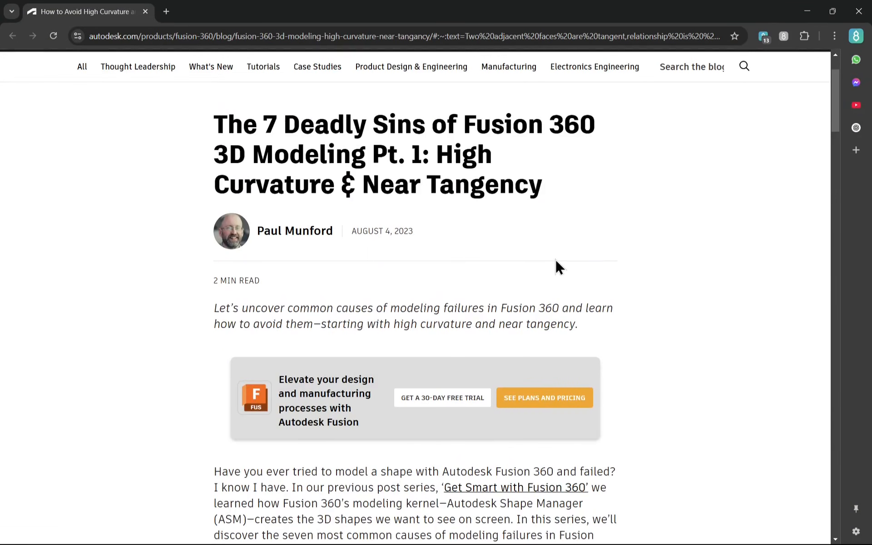
pyautogui.moveTo(429, 157); pyautogui.dragTo(513, 261)
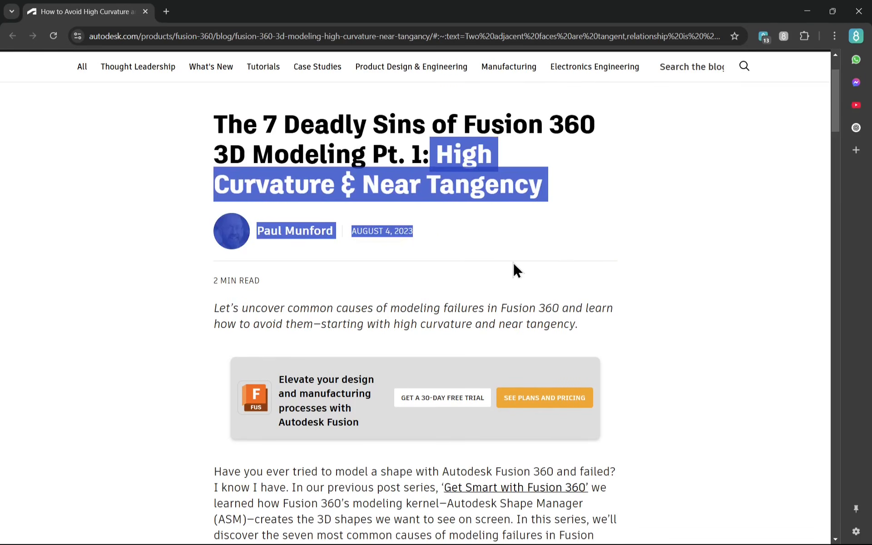
pyautogui.scroll(-10, 434, 242)
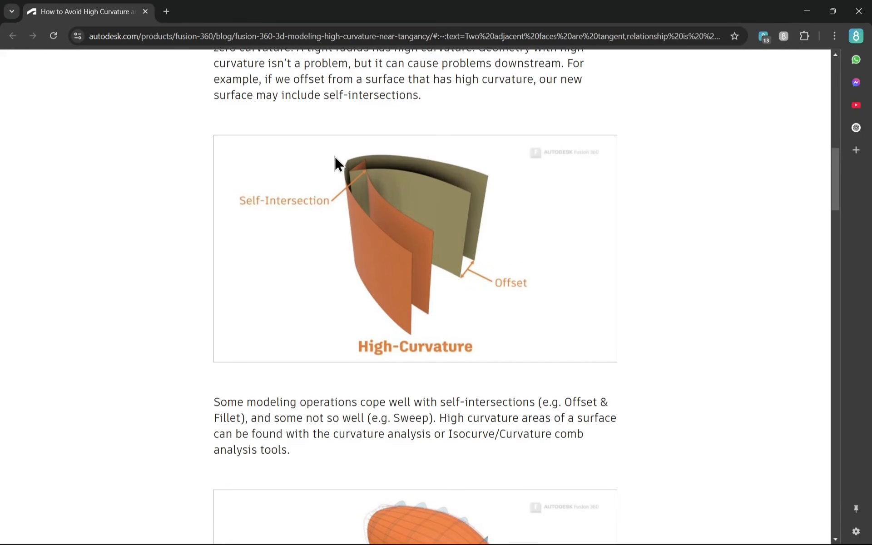
pyautogui.scroll(-15, 484, 267)
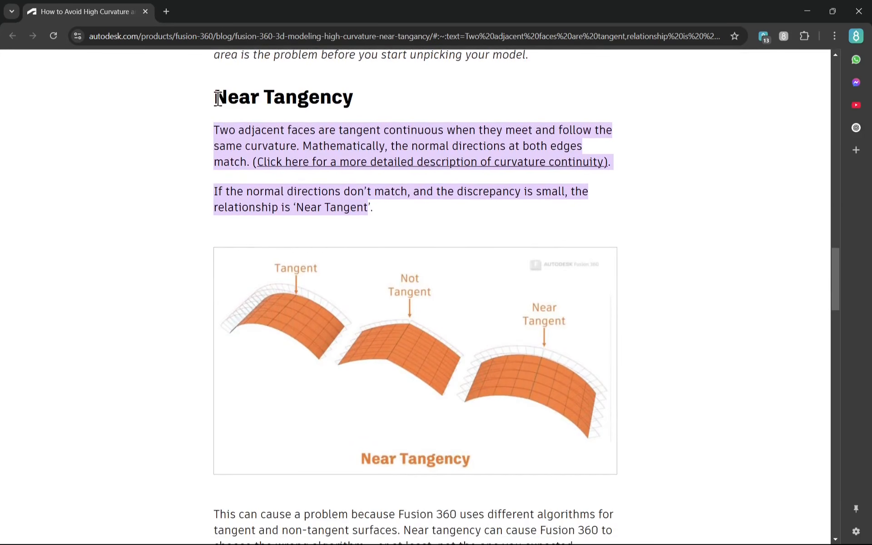
pyautogui.moveTo(214, 96); pyautogui.dragTo(373, 105)
pyautogui.scroll(-4, 350, 308)
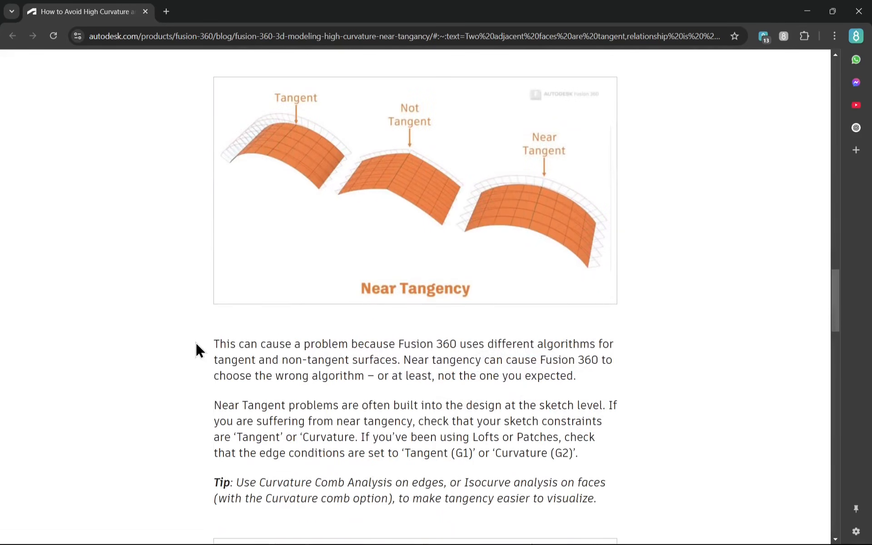
pyautogui.moveTo(213, 343); pyautogui.dragTo(634, 369)
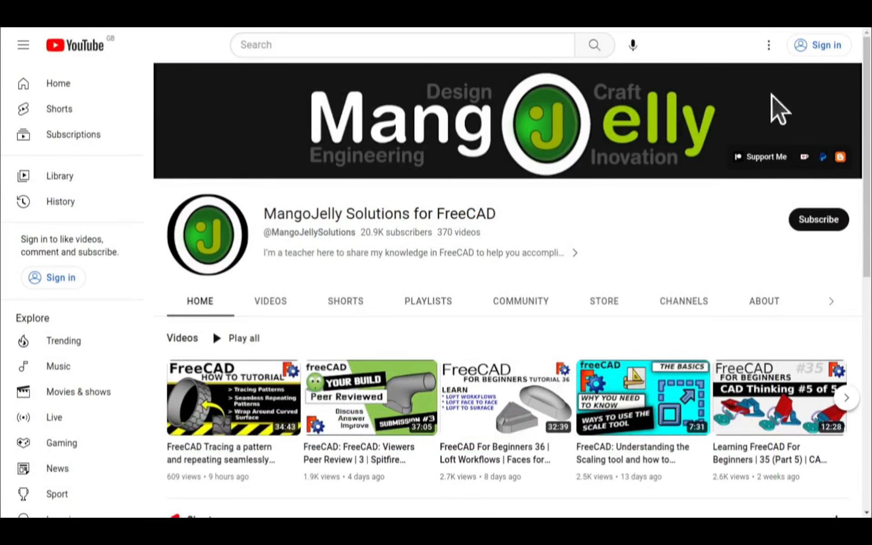
# View the About page of the MangoJelly Solutions YouTube channel and highlight its three donation links.
pyautogui.click(765, 302)
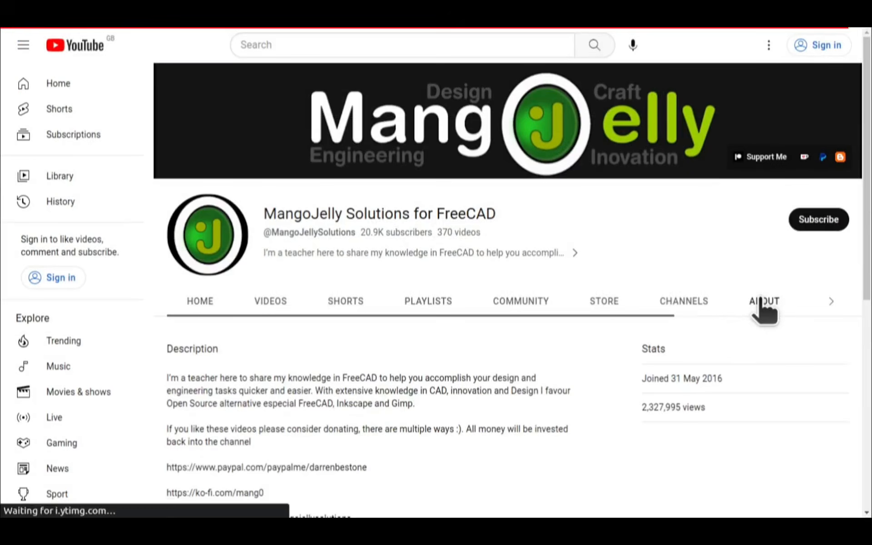
pyautogui.scroll(-3, 186, 394)
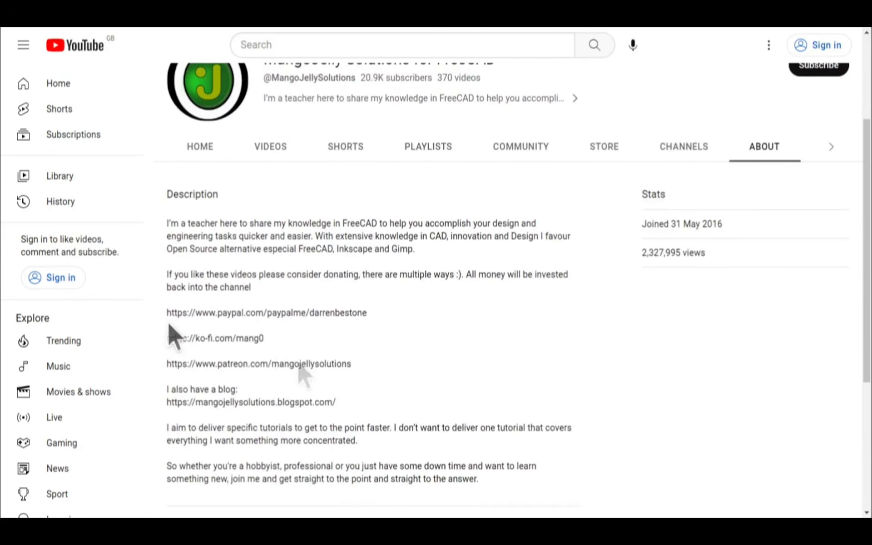
pyautogui.moveTo(169, 338); pyautogui.dragTo(167, 305)
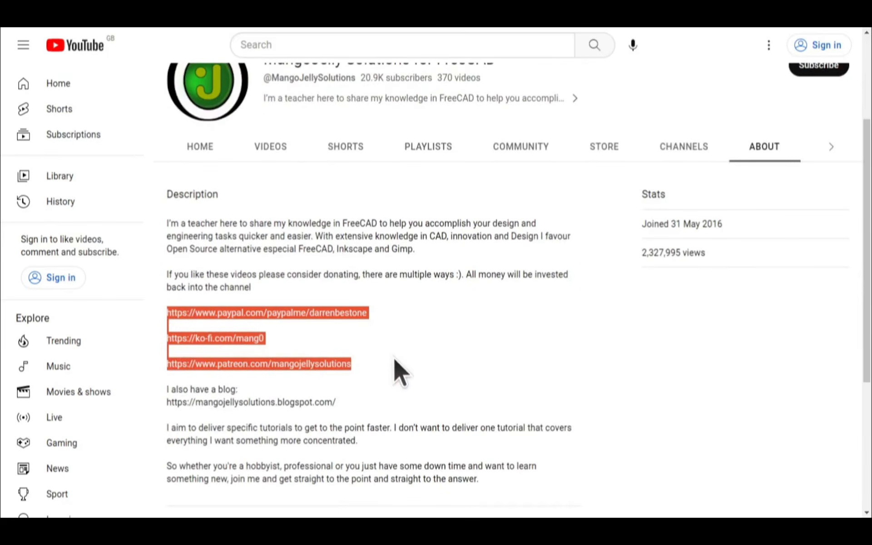